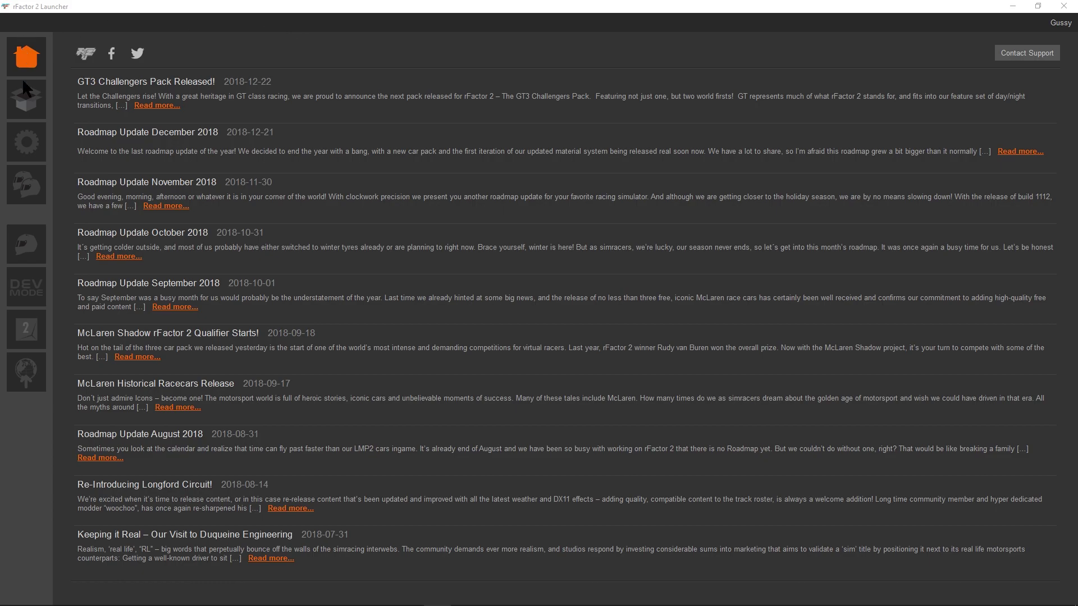
Step: Show the installed content packages list using the Content sidebar icon
left_click(26, 101)
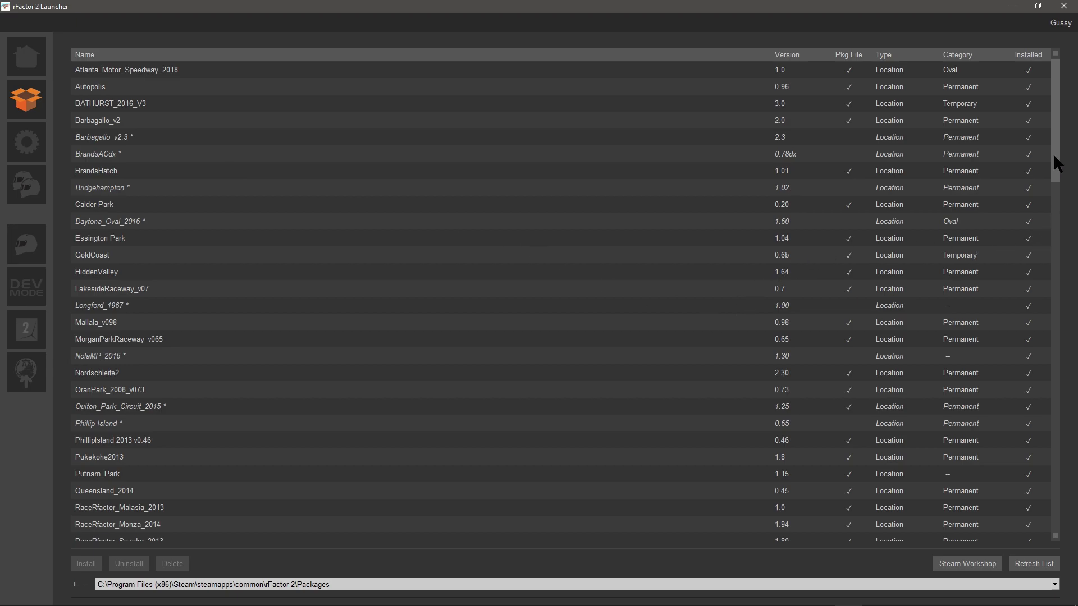
left_click(135, 605)
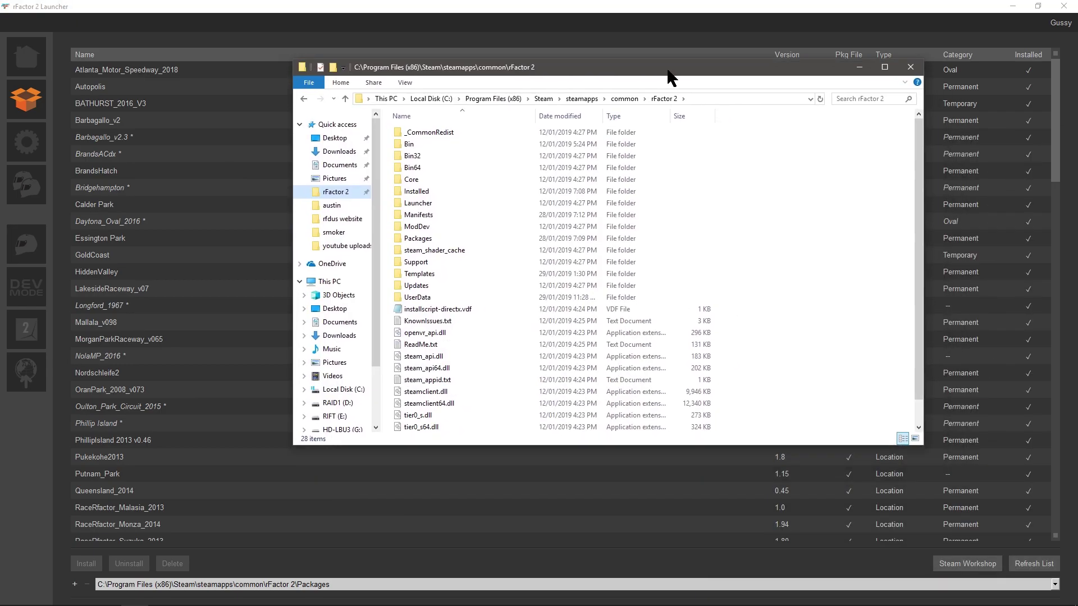
double_click(411, 241)
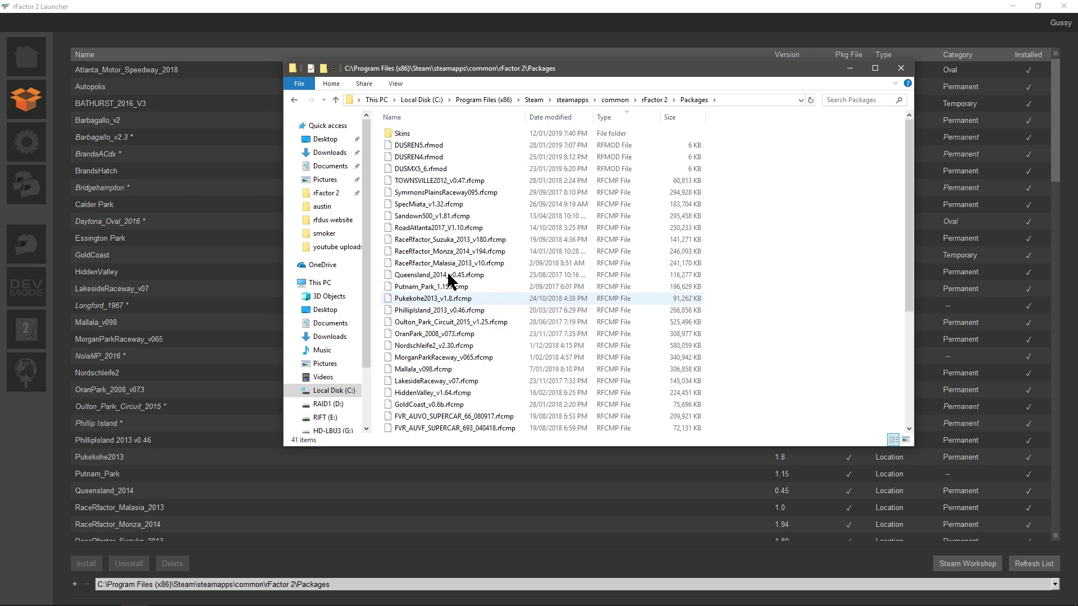
left_click(901, 68)
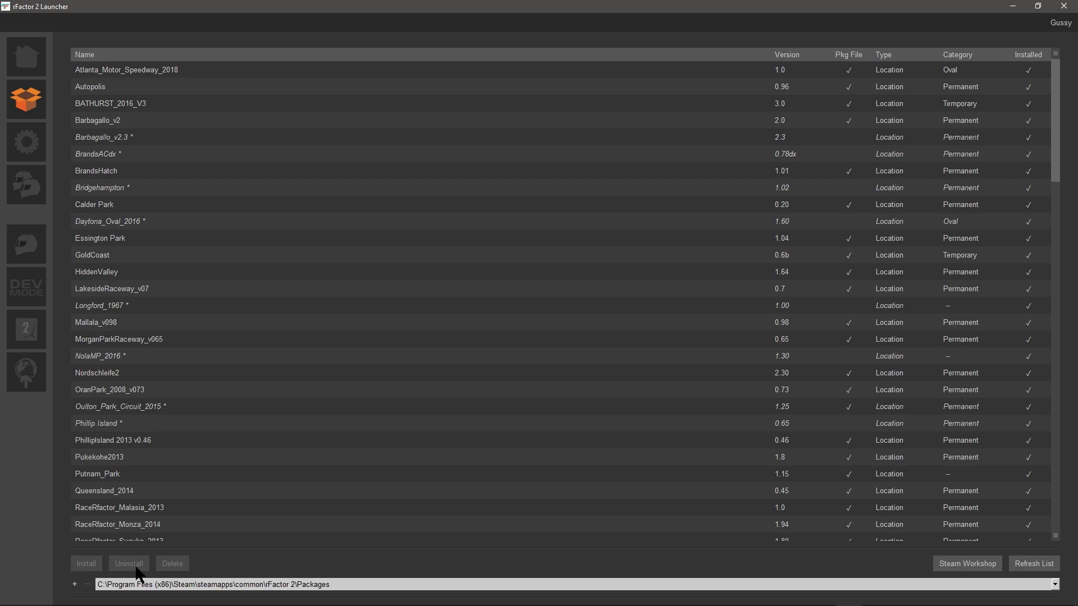
Step: Select the Calder Park package, go to Settings and look over the VR and Post Effects choices
left_click(87, 206)
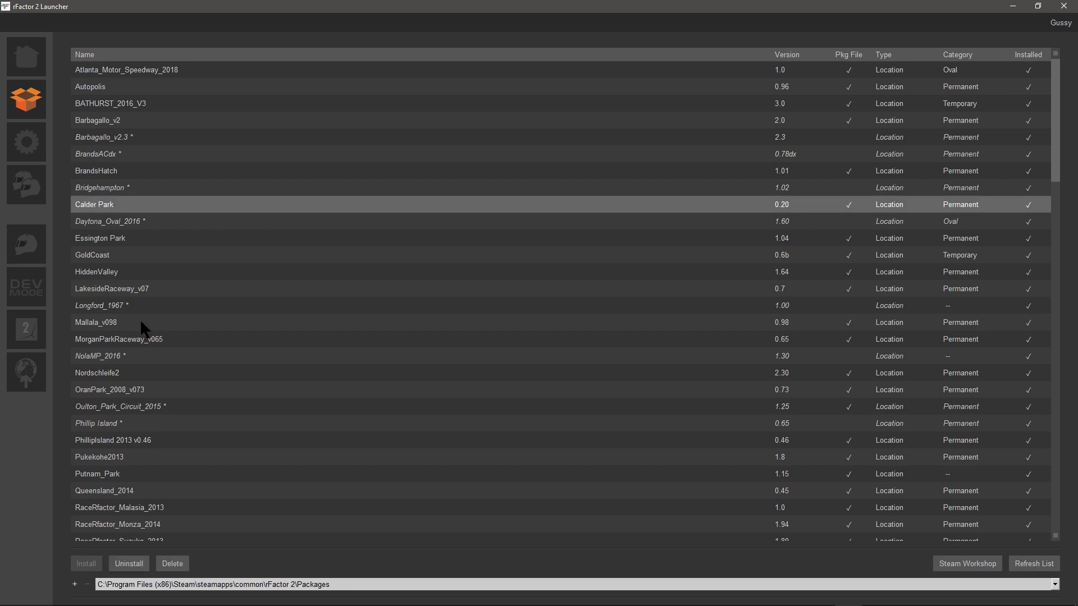
left_click(27, 142)
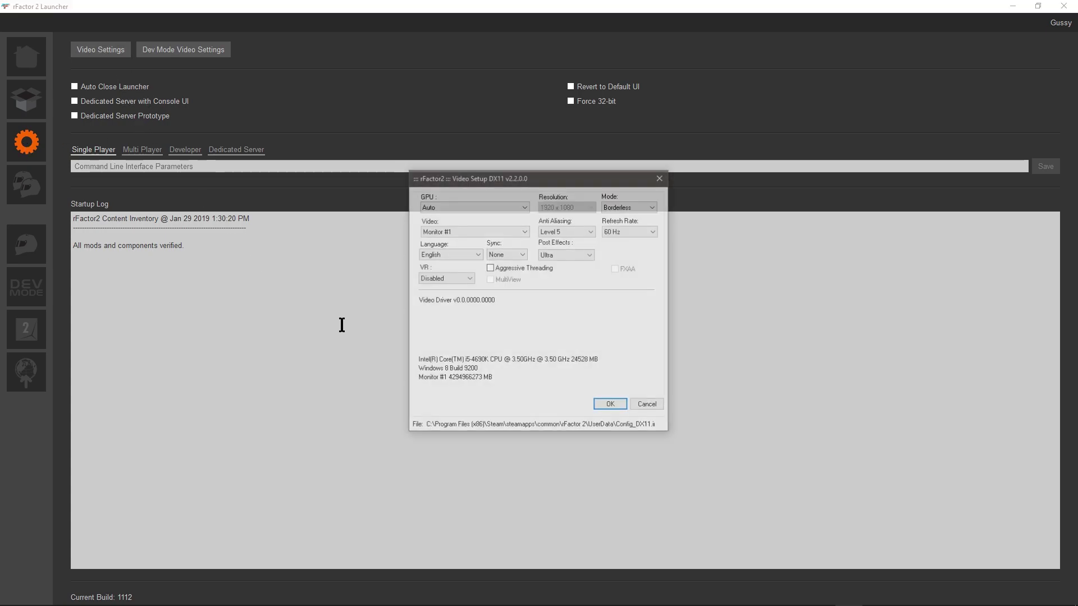
left_click(468, 279)
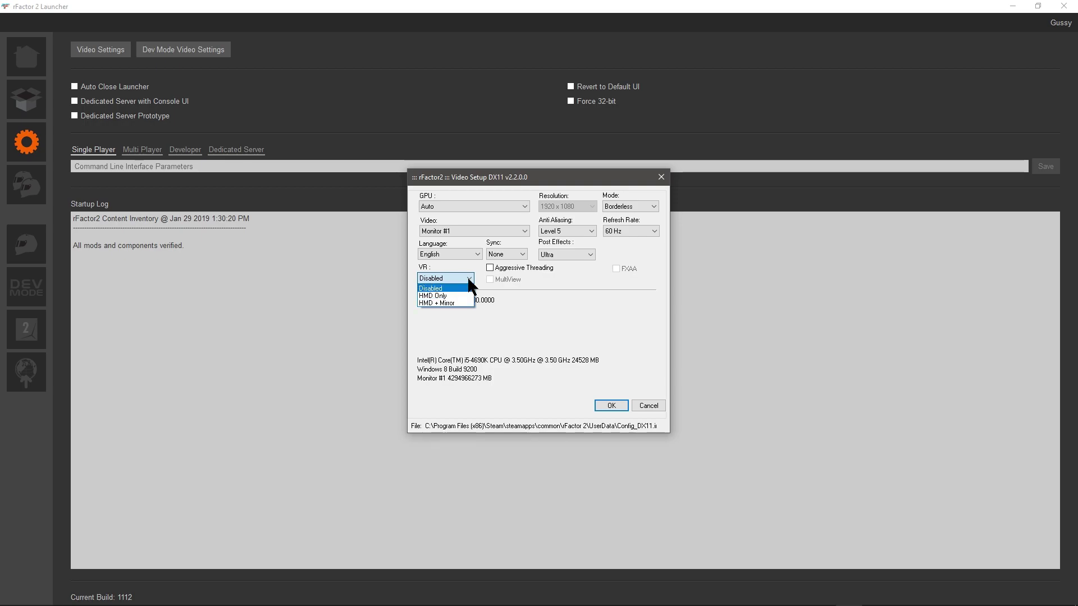
left_click(468, 279)
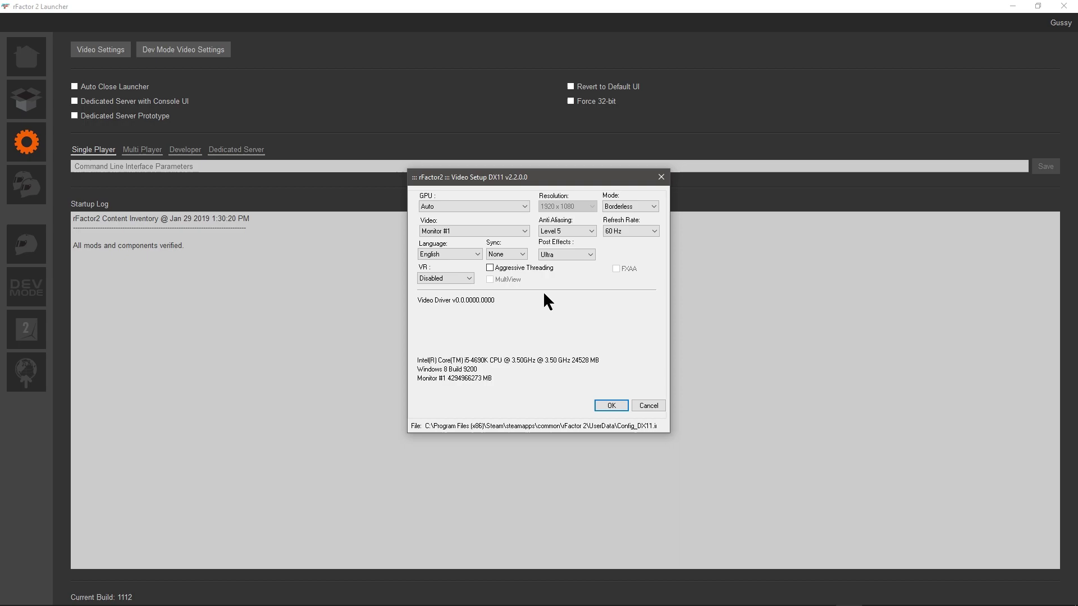
left_click(590, 256)
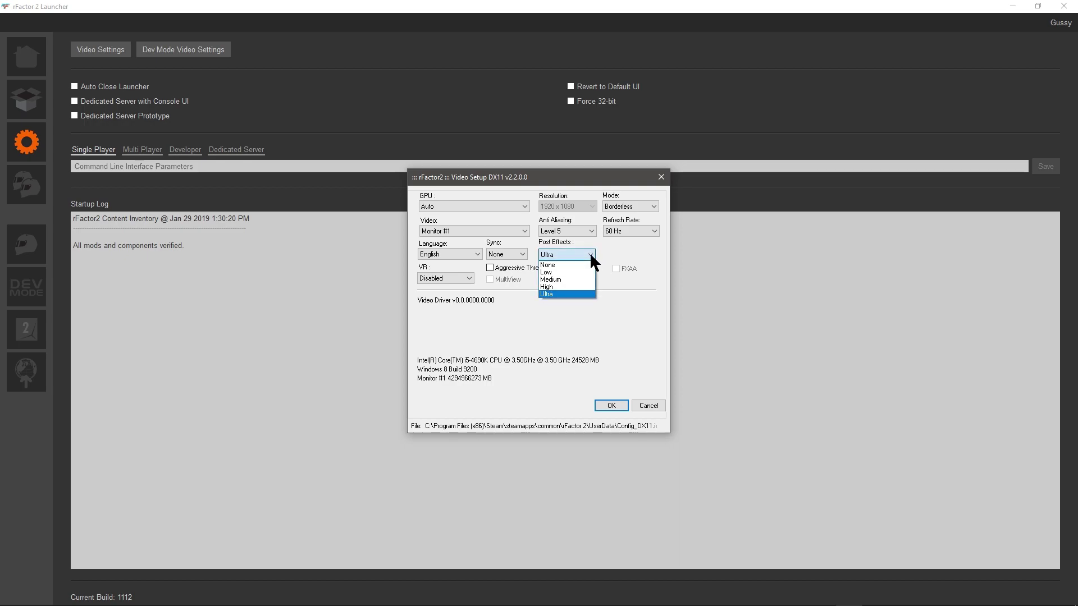
left_click(591, 257)
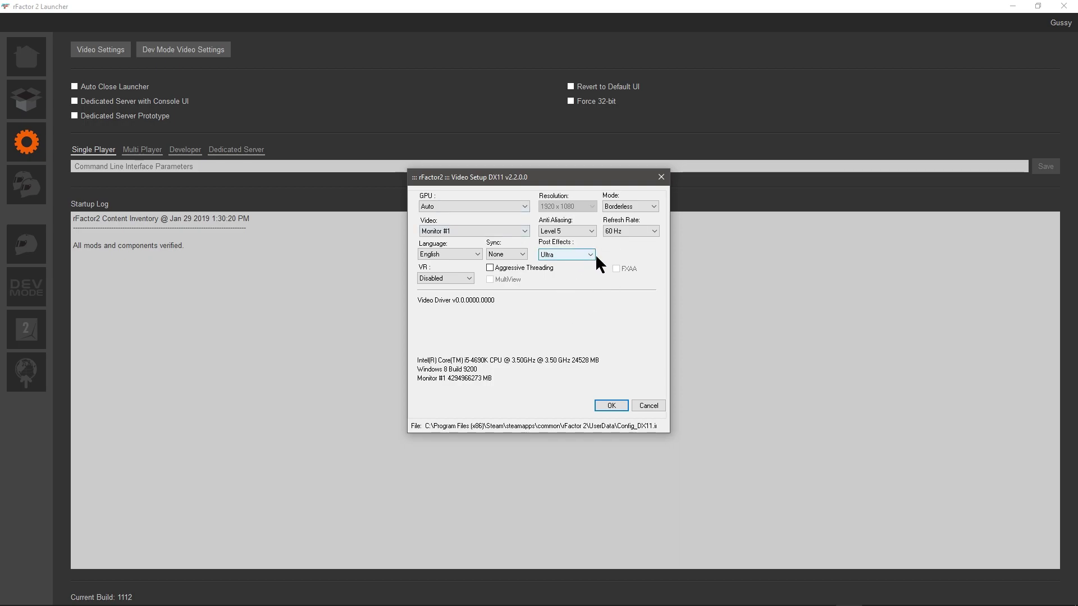
Step: Set Post Effects to None and VR to HMD + Mirror, then save the video setup
left_click(592, 250)
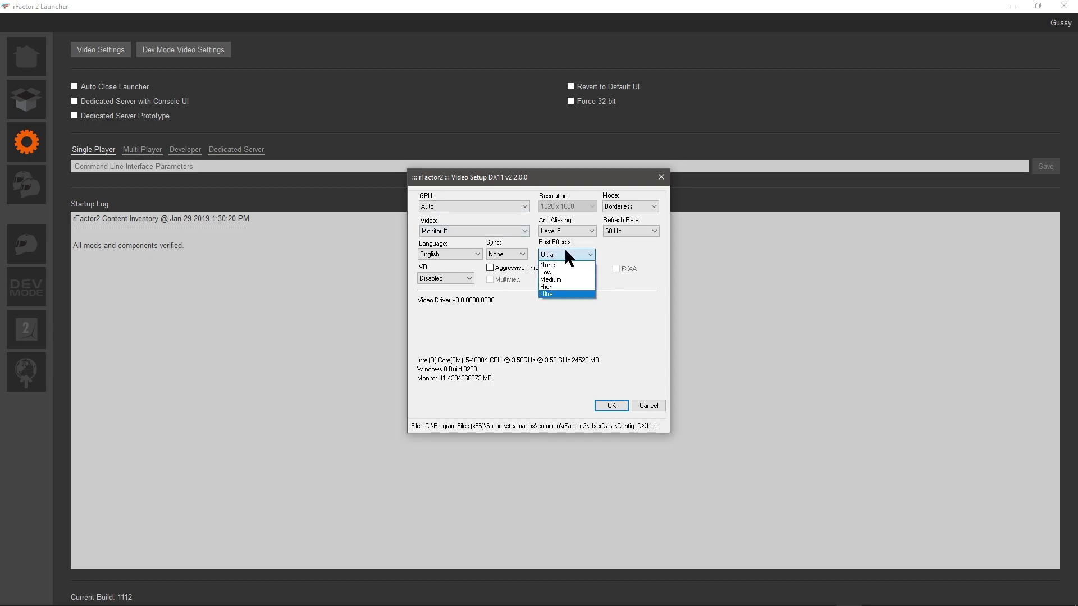
left_click(549, 263)
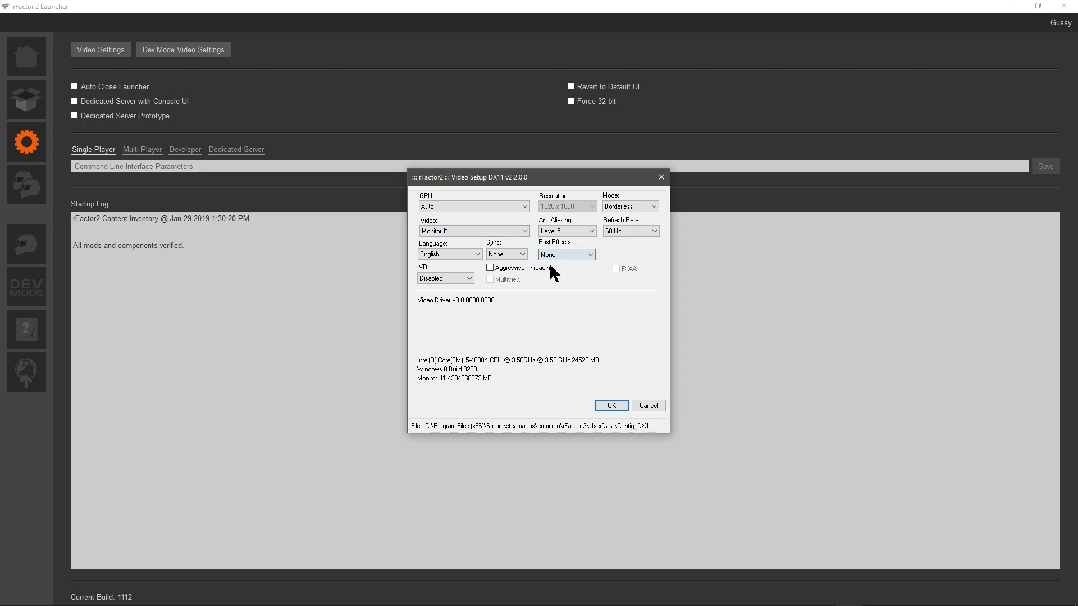
left_click(466, 279)
left_click(437, 302)
left_click(623, 232)
left_click(617, 405)
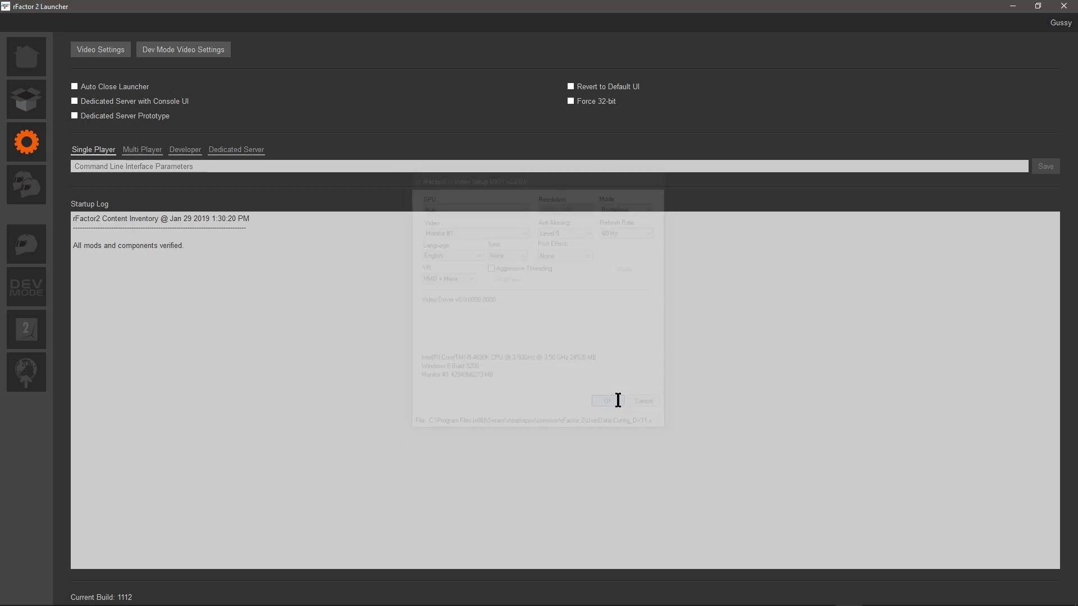
Step: Open the multiplayer server browser and select the DOWNUNDER- s397 GT3 SERIES server
left_click(32, 183)
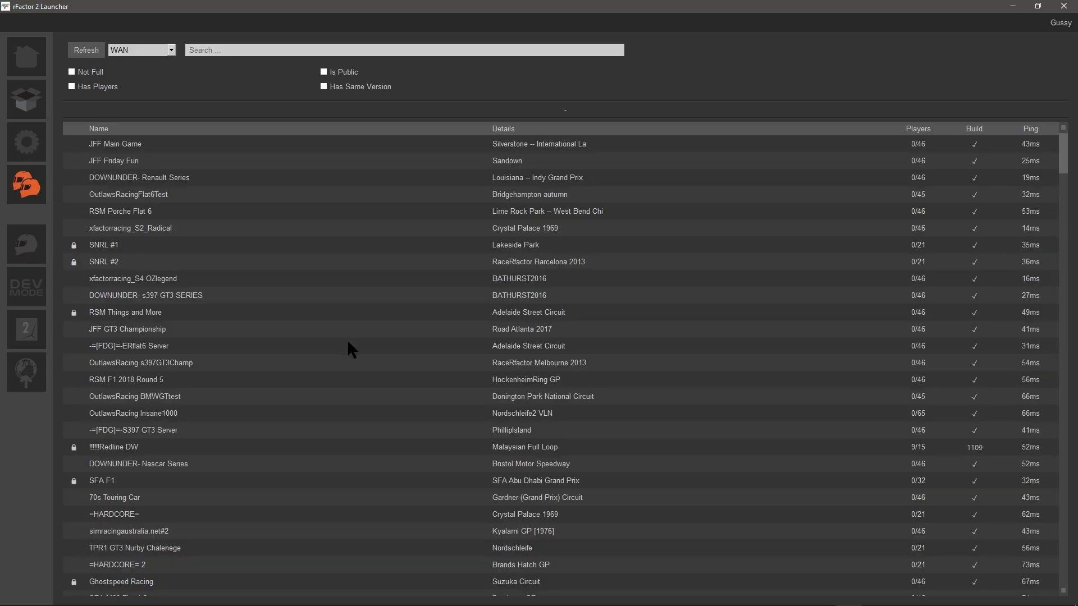
left_click(149, 298)
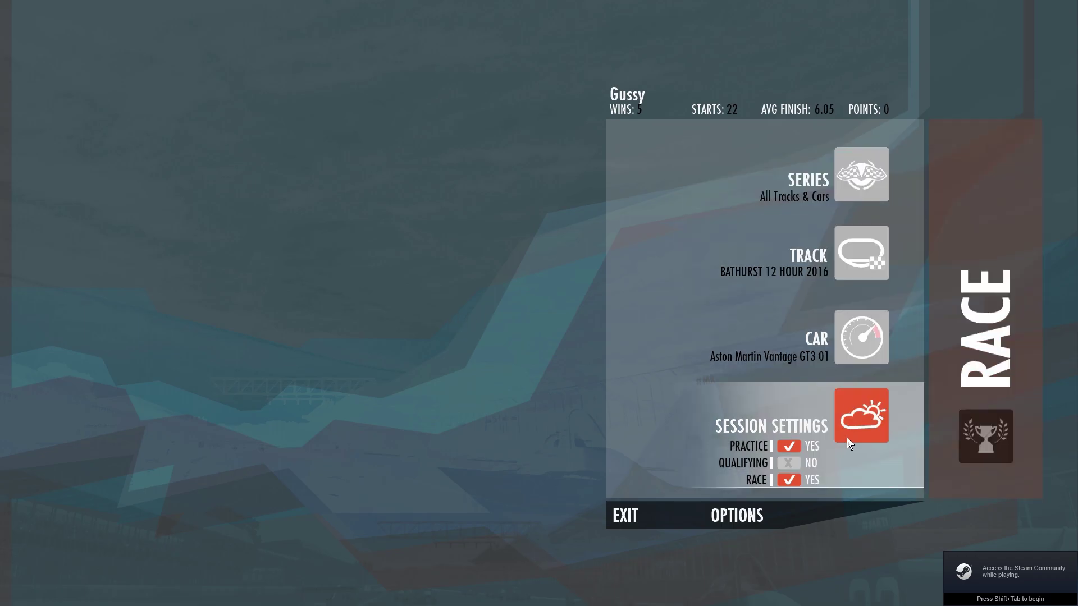
Step: In Session Settings, cycle Real Road through the presets until it reads Preset: Testteam_saturated
left_click(856, 420)
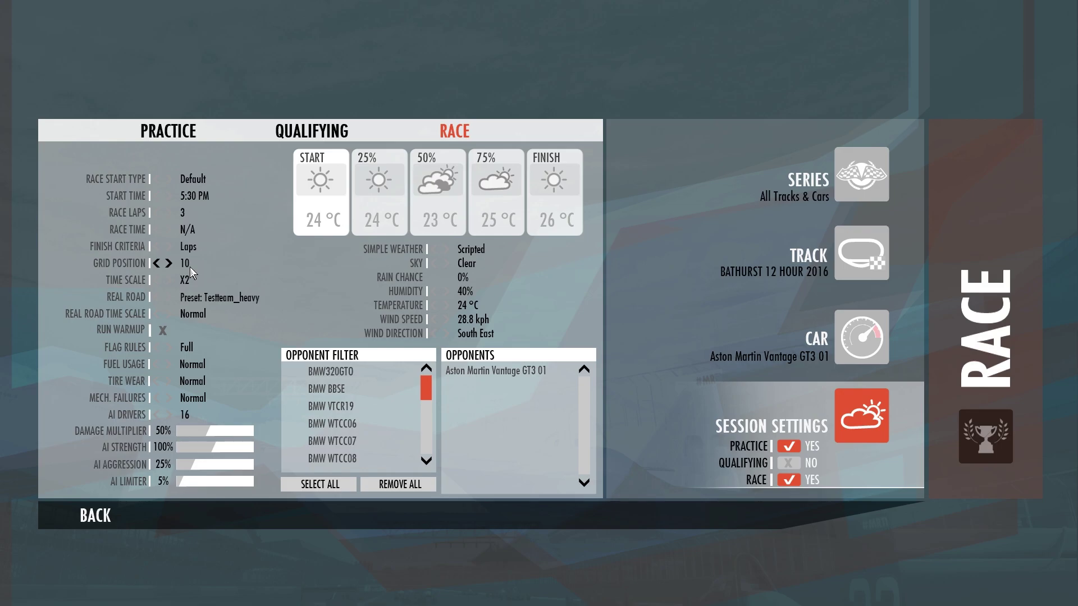
left_click(165, 297)
left_click(166, 298)
left_click(167, 297)
left_click(166, 297)
left_click(167, 296)
left_click(167, 297)
left_click(167, 297)
left_click(168, 296)
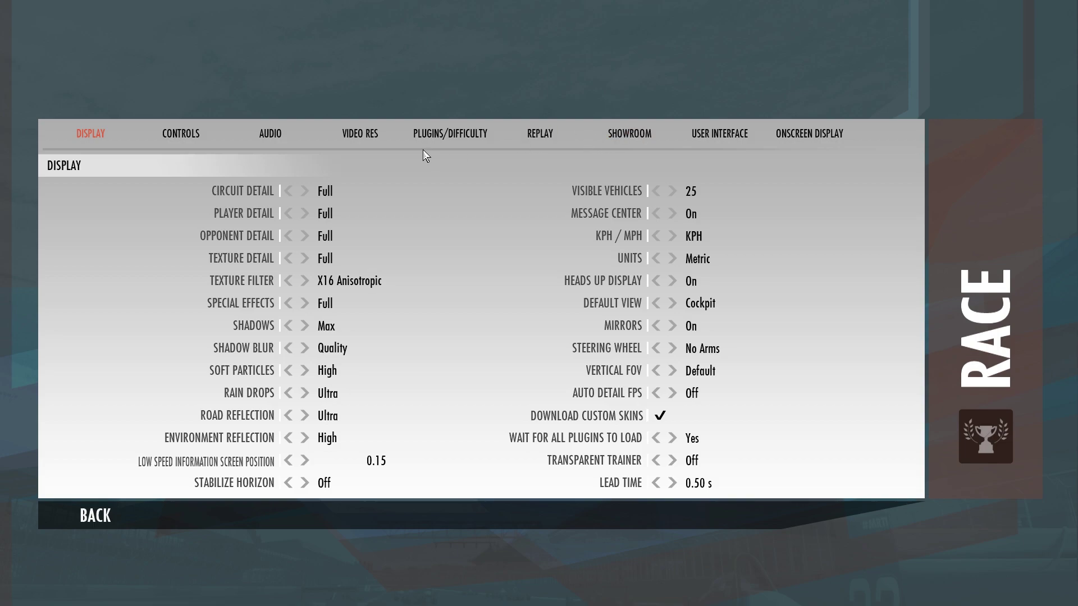
Step: Browse Plugins/Difficulty and Video Res, setting VR to HMD + Mirror, then move to Audio
left_click(455, 135)
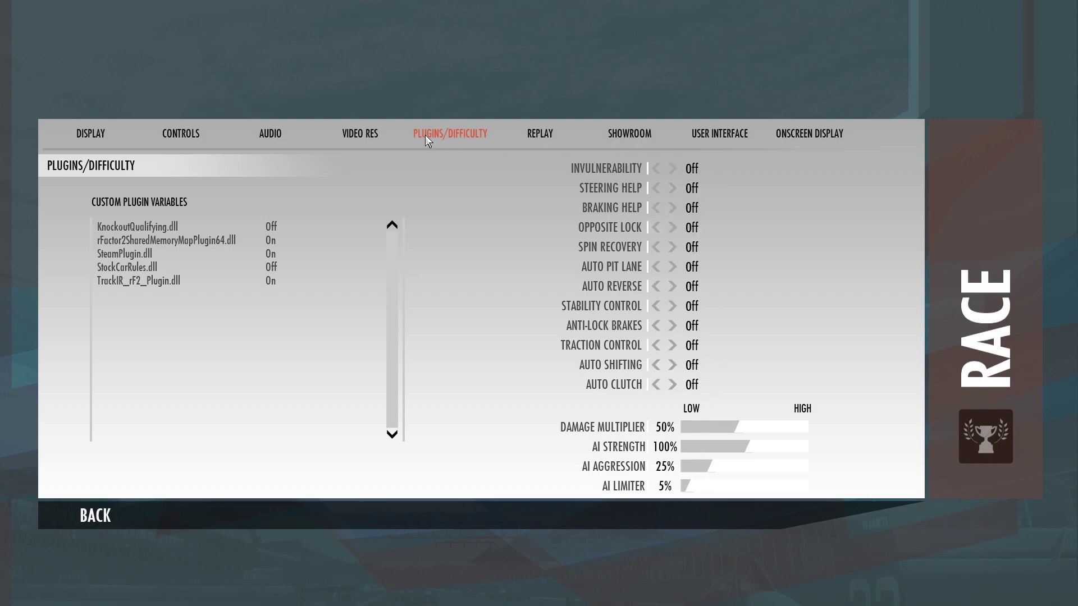
left_click(362, 137)
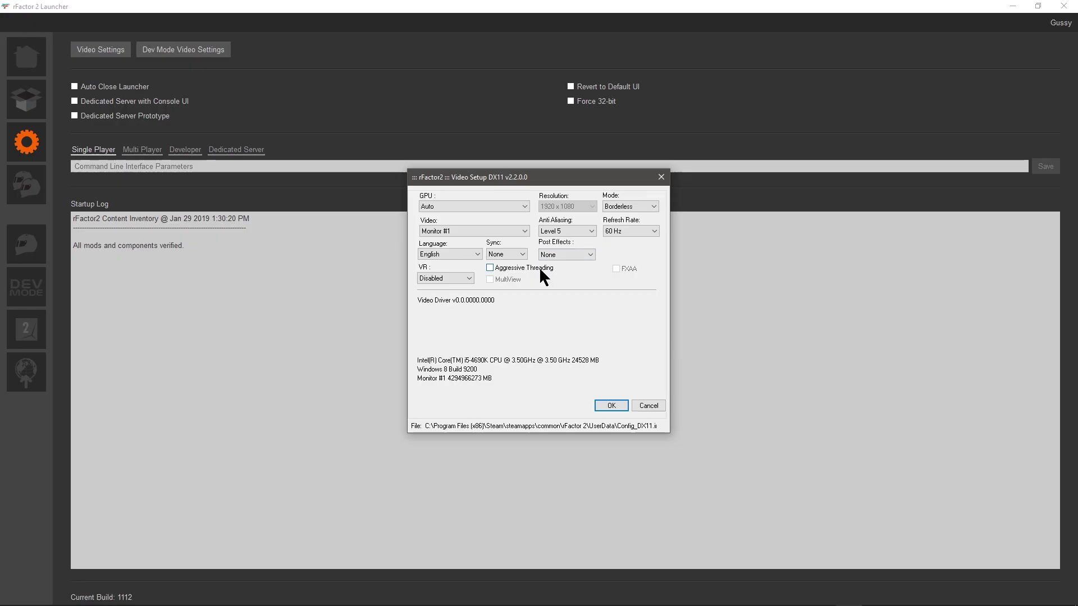
left_click(445, 279)
left_click(437, 303)
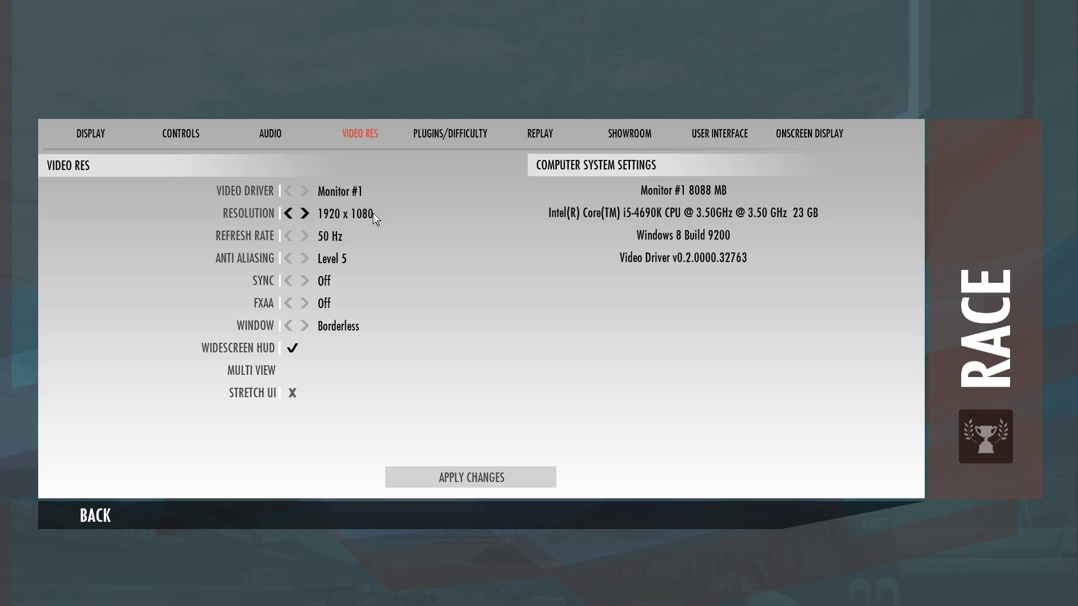
left_click(271, 131)
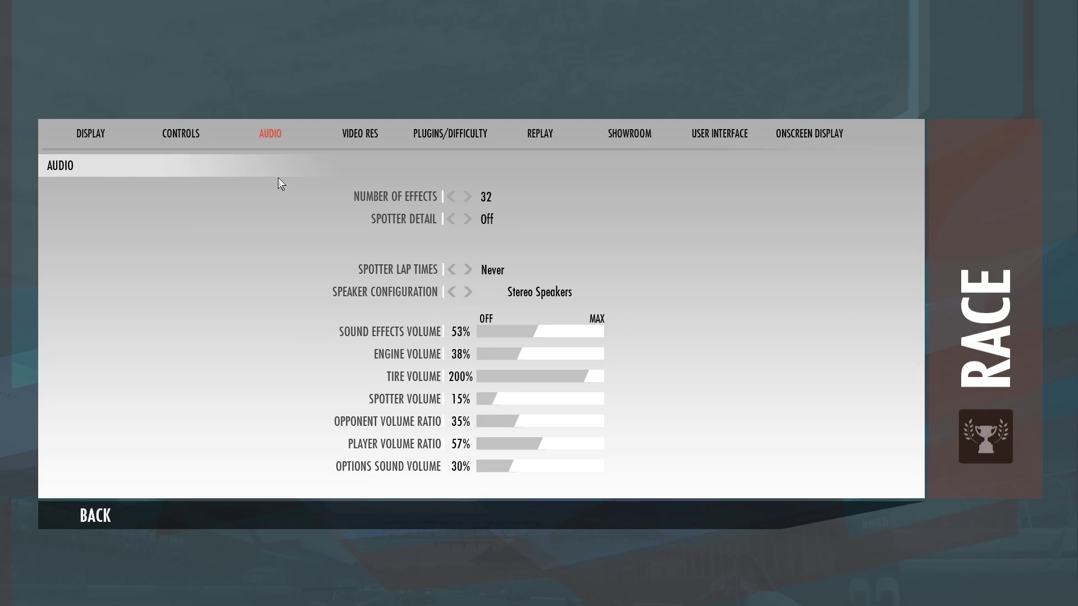
Step: Test the traction control override binding (O) in Controls, then return to Display and the race screen
left_click(179, 138)
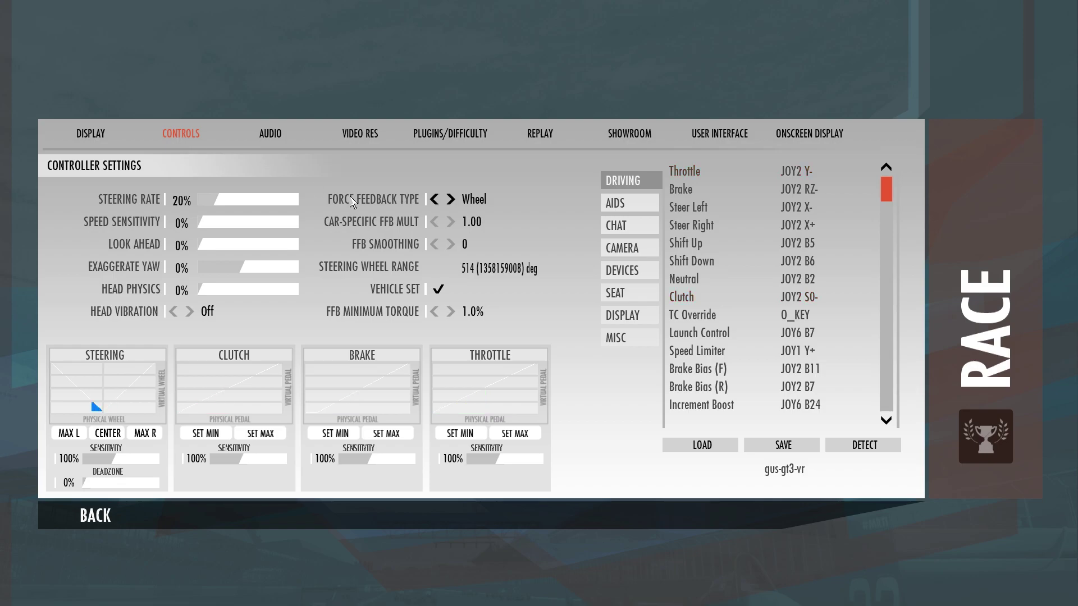
key("o")
left_click(90, 137)
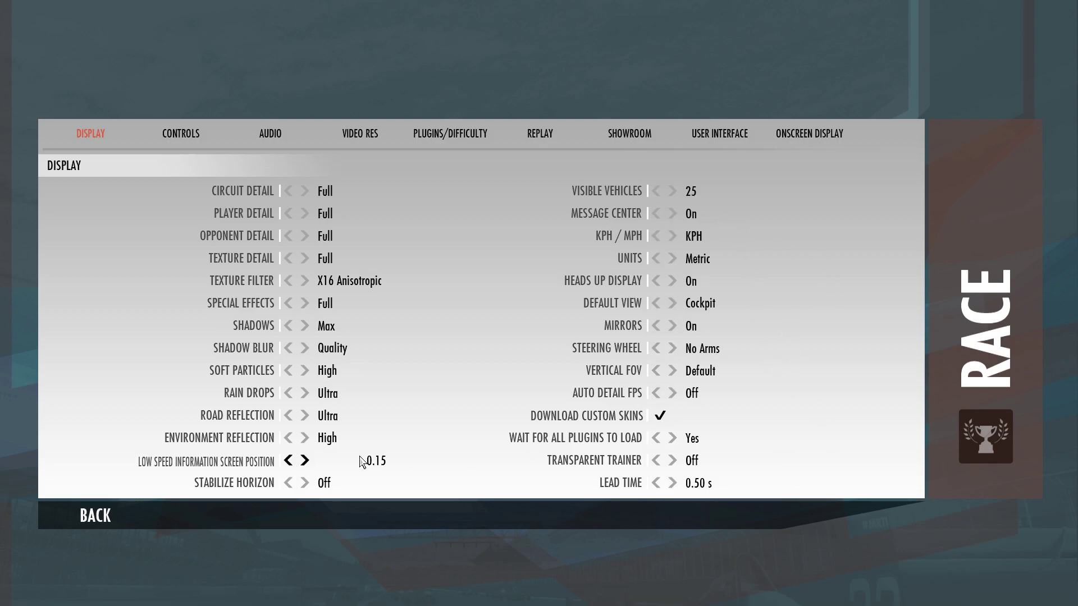
left_click(985, 336)
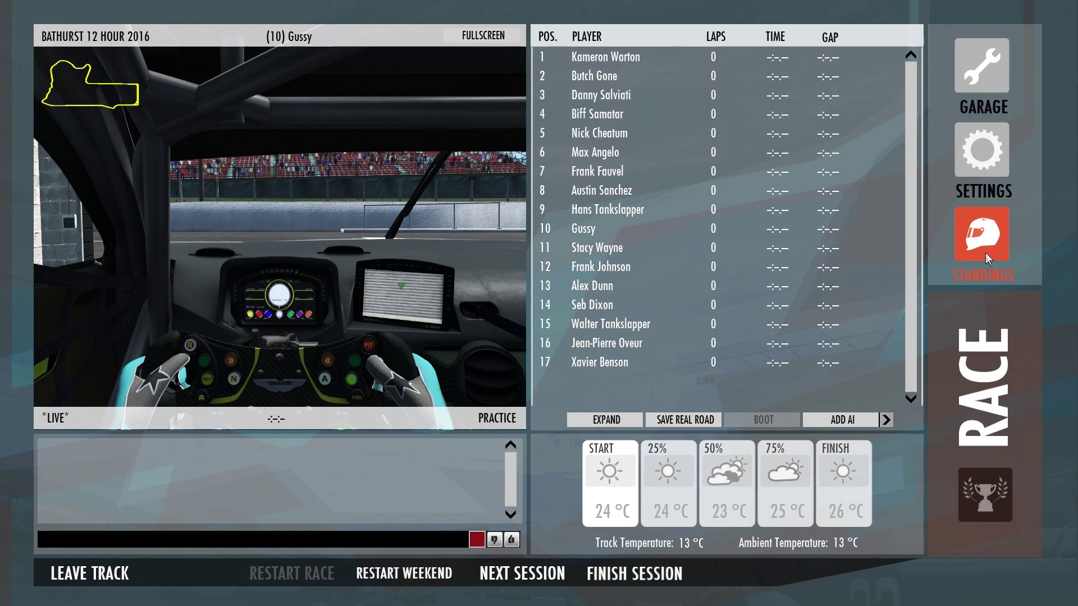
Step: Collapse and restore the standings list, then expand and shrink it back to the car view
left_click(605, 153)
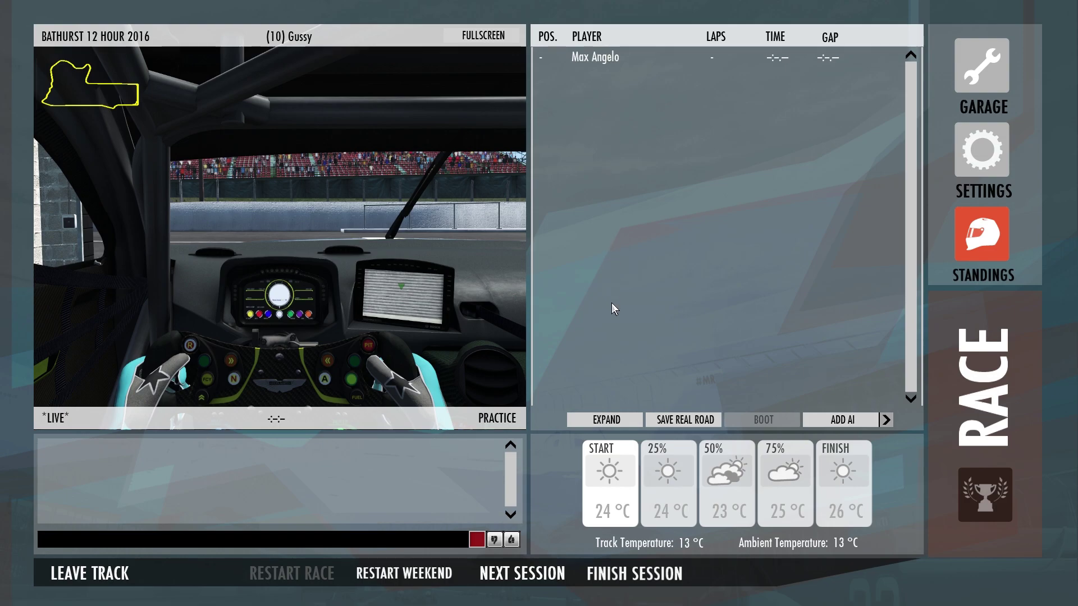
left_click(613, 58)
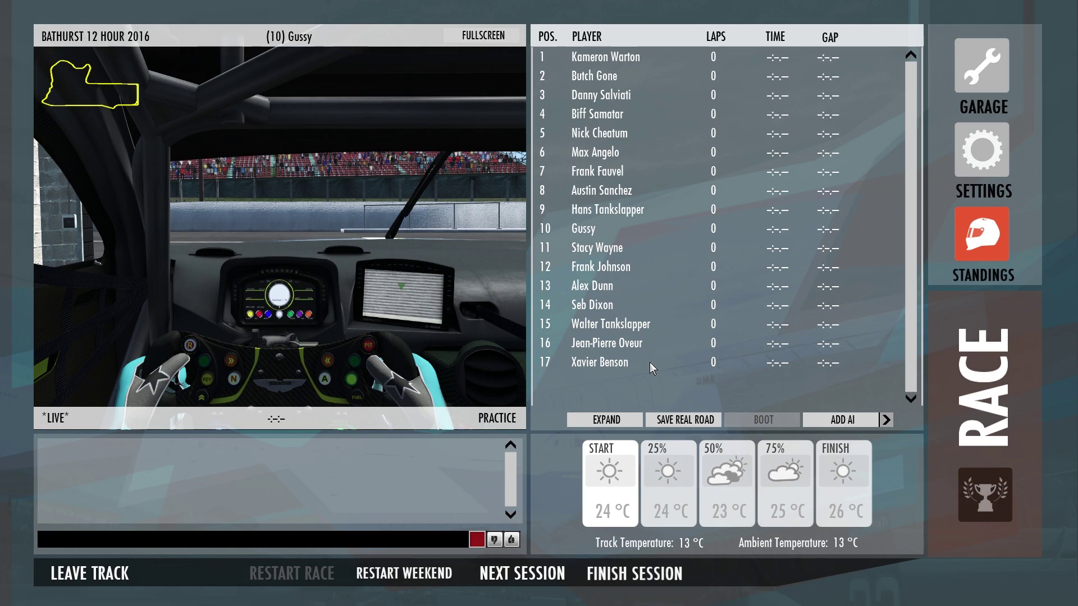
left_click(609, 422)
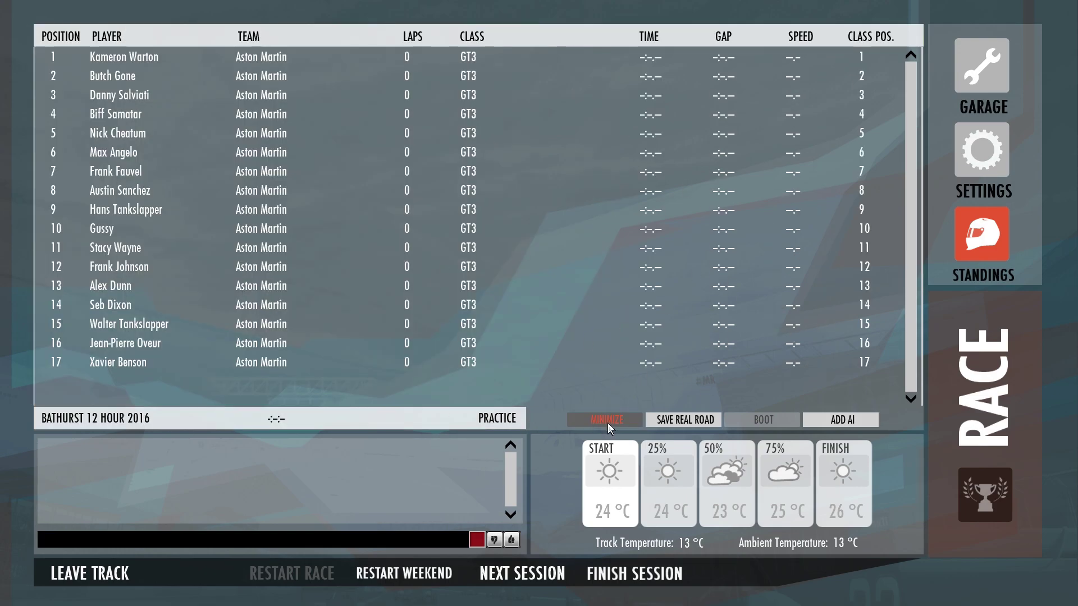
left_click(606, 421)
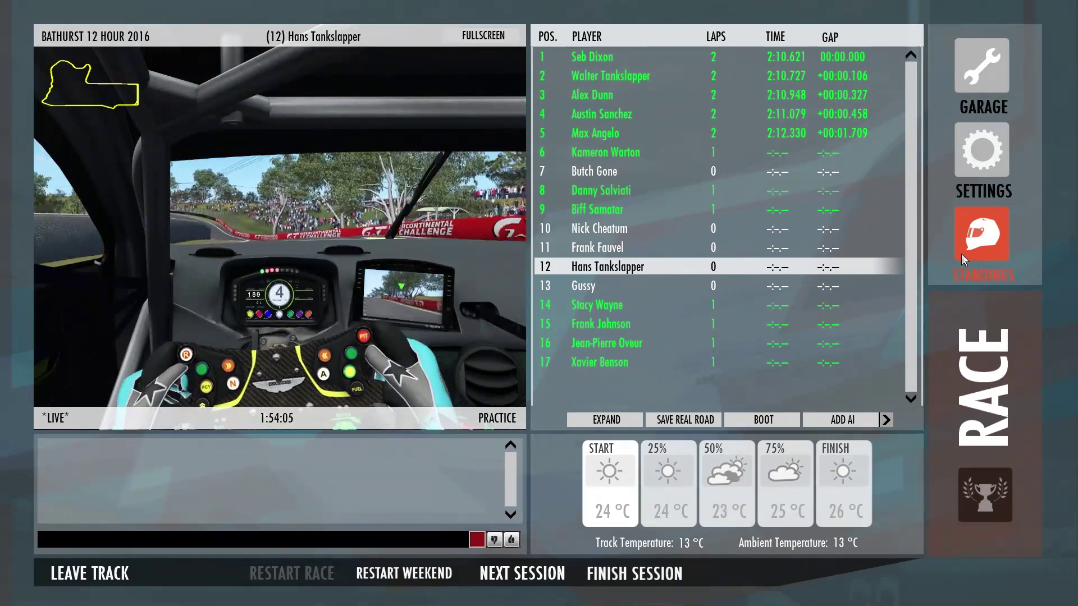
Step: Switch the live camera to the cars in positions 13, 12, 8 and finally 6, then go full screen
left_click(973, 243)
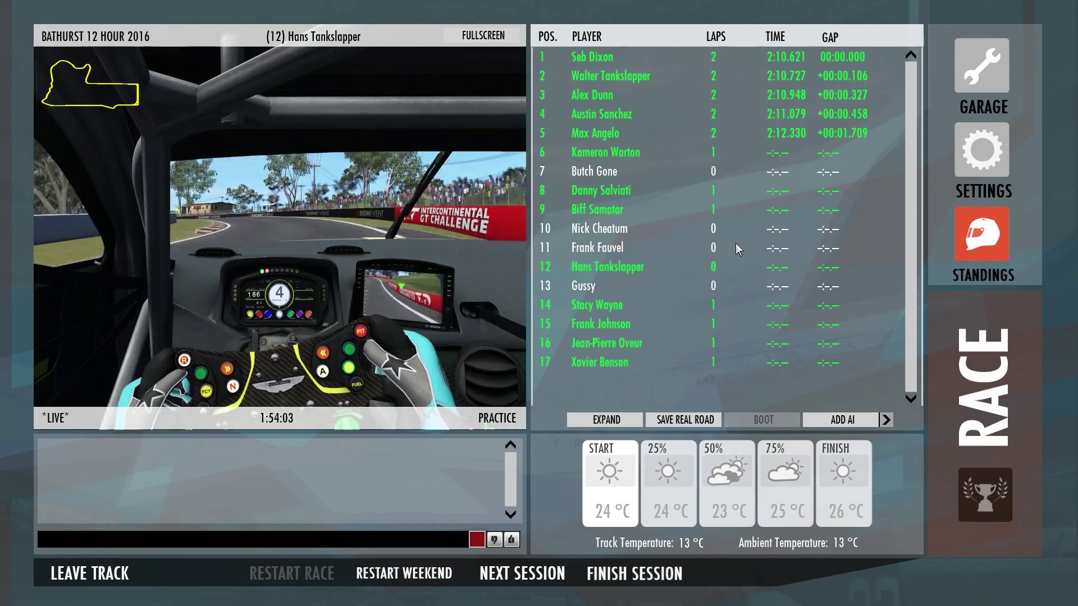
left_click(586, 289)
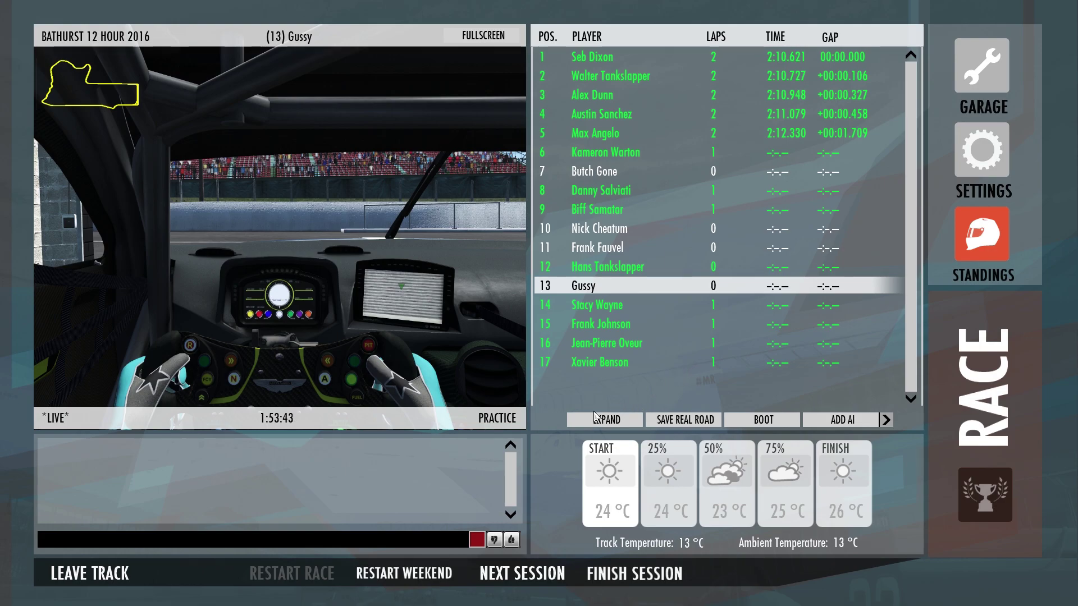
left_click(598, 267)
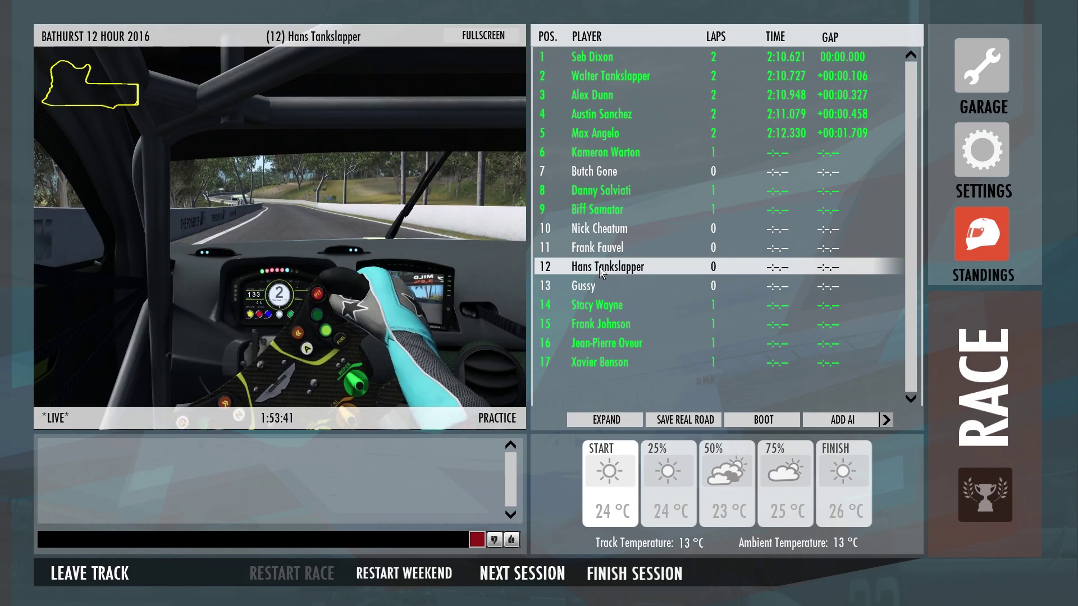
left_click(606, 191)
left_click(612, 152)
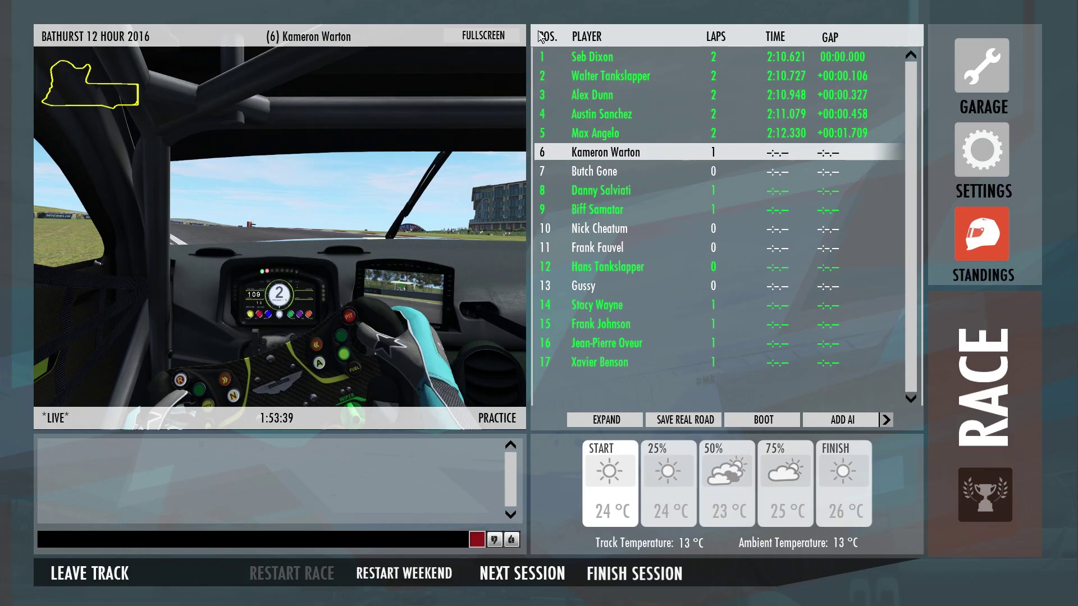
left_click(501, 34)
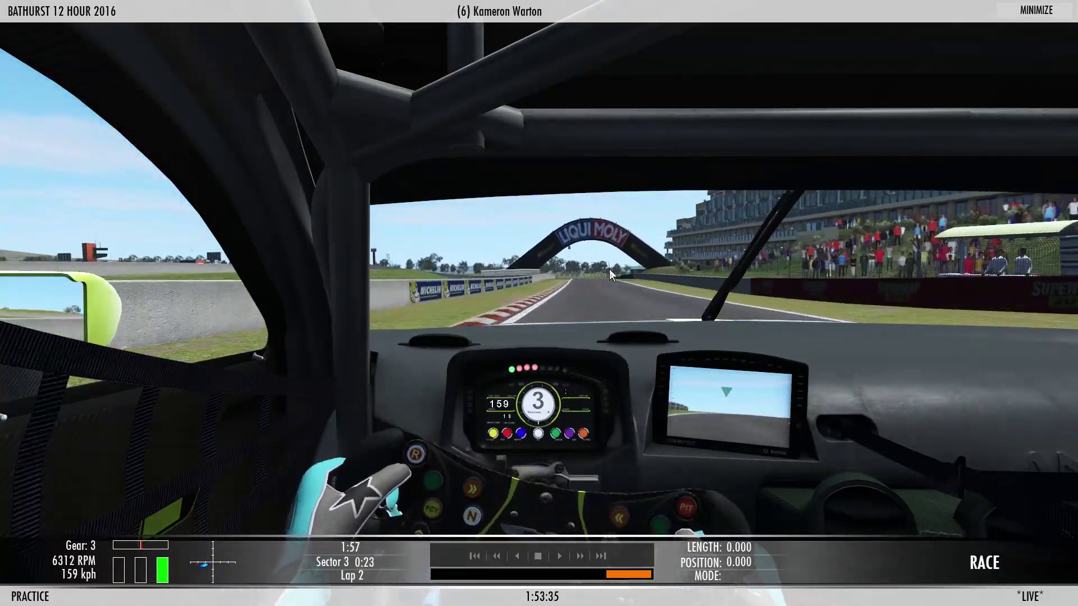
Step: Cycle the full-screen camera through trackside TV, chase, side and front views
key("Home")
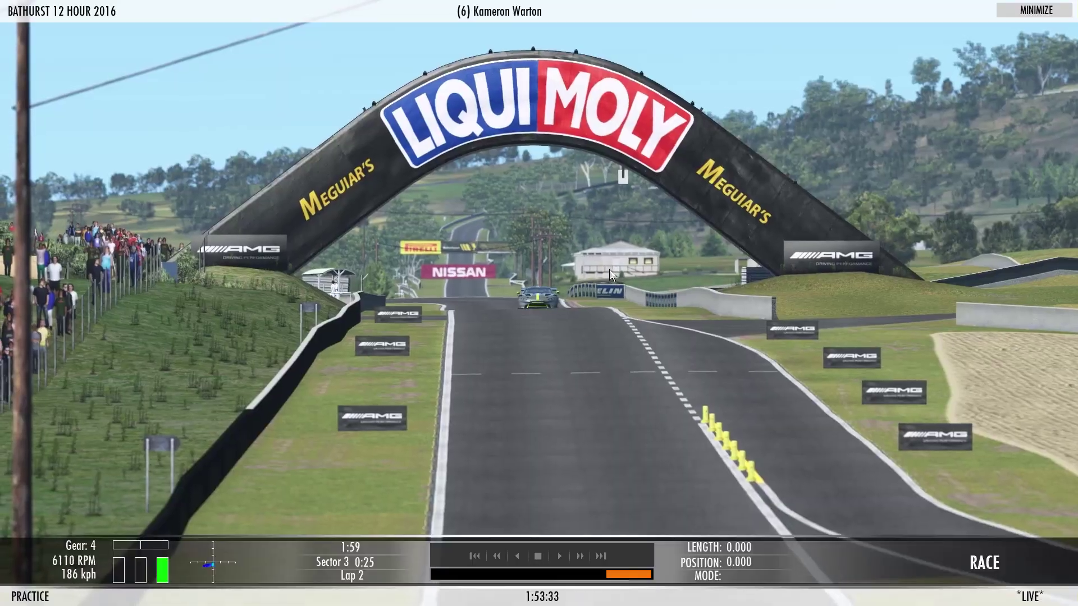
key("Page_Up")
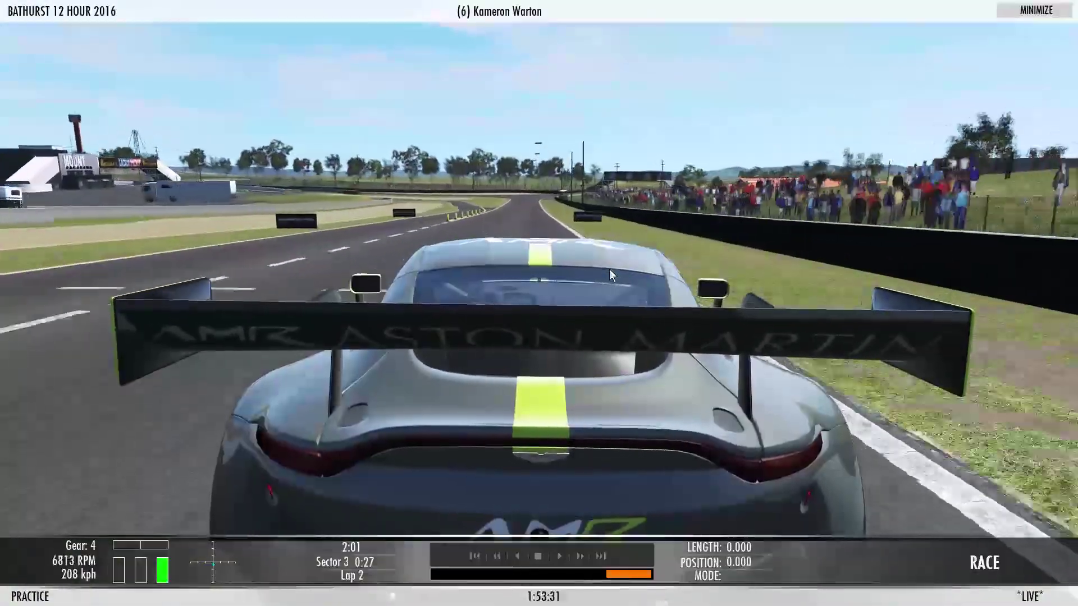
key("Page_Up")
key("Page_Up")
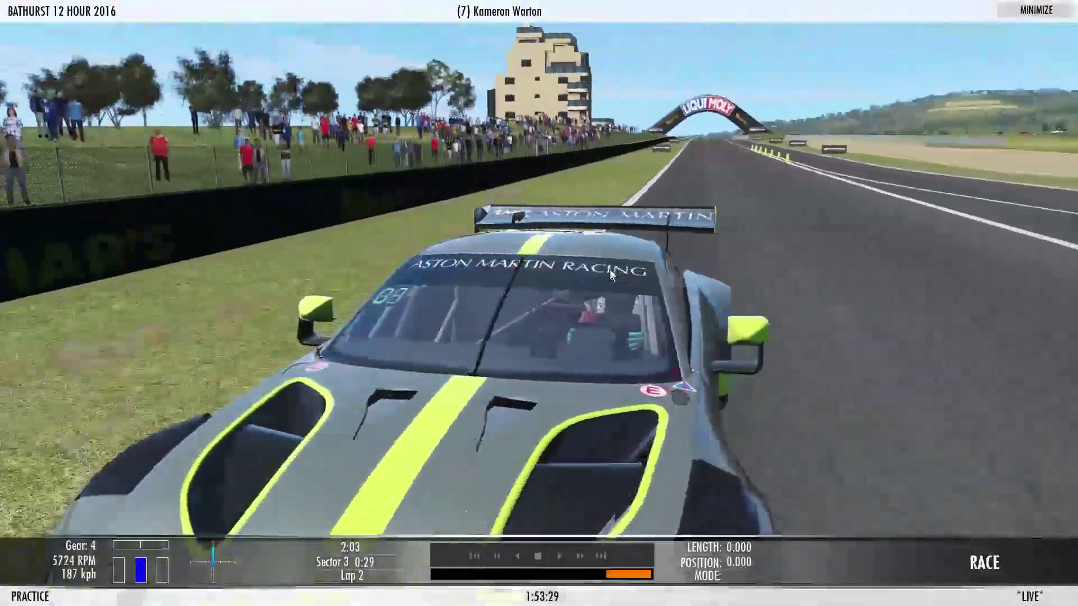
key("Page_Up")
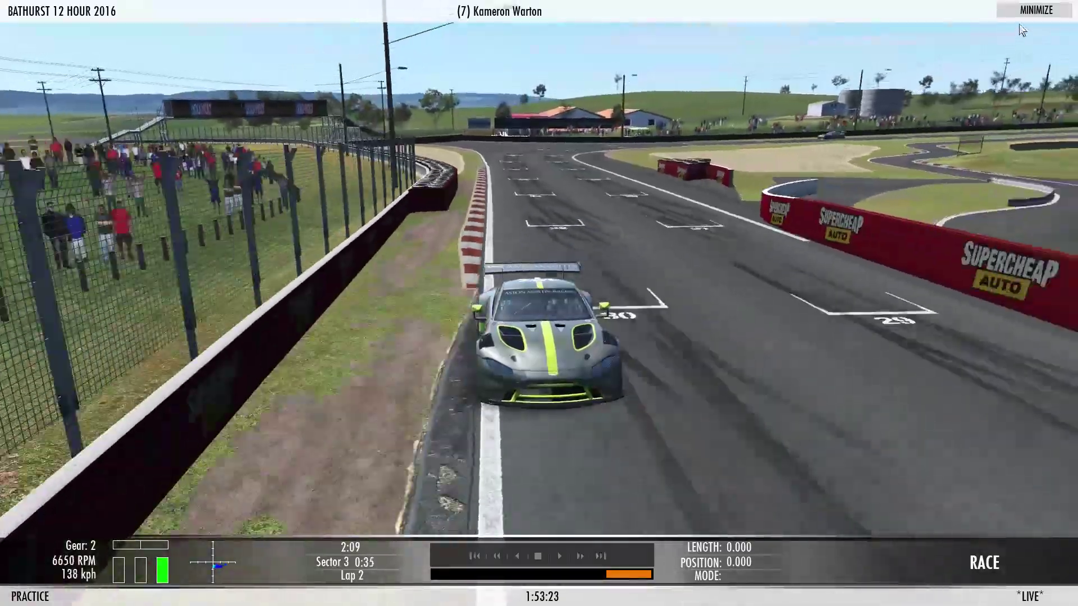
Step: Leave full screen, cancel the RealRoad save, then show and hide the AI car list
left_click(1037, 11)
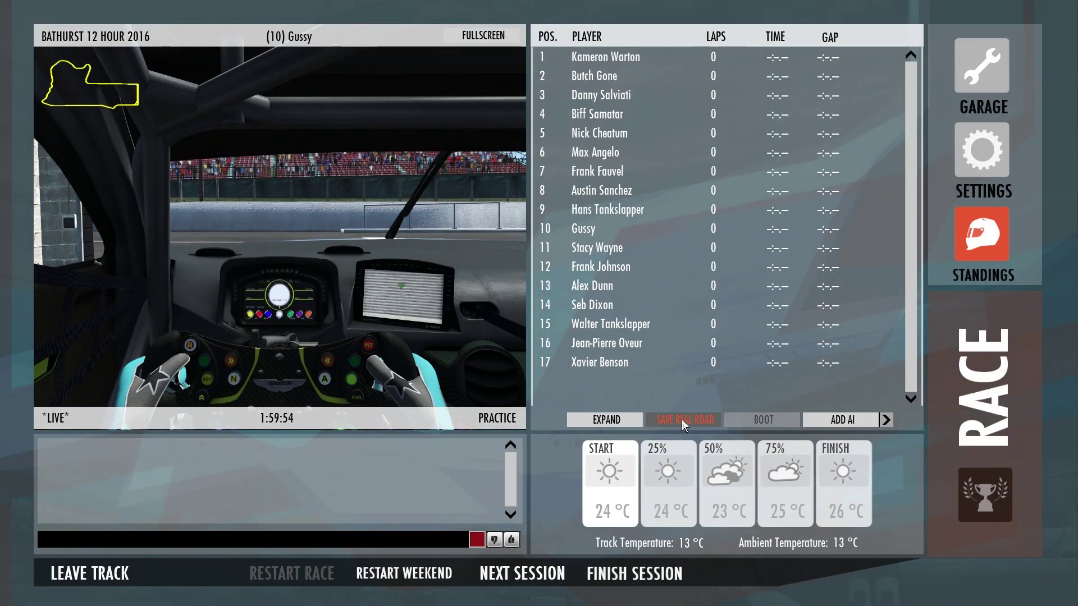
left_click(684, 419)
type("ASDGzsdfgafsdgsdfgg")
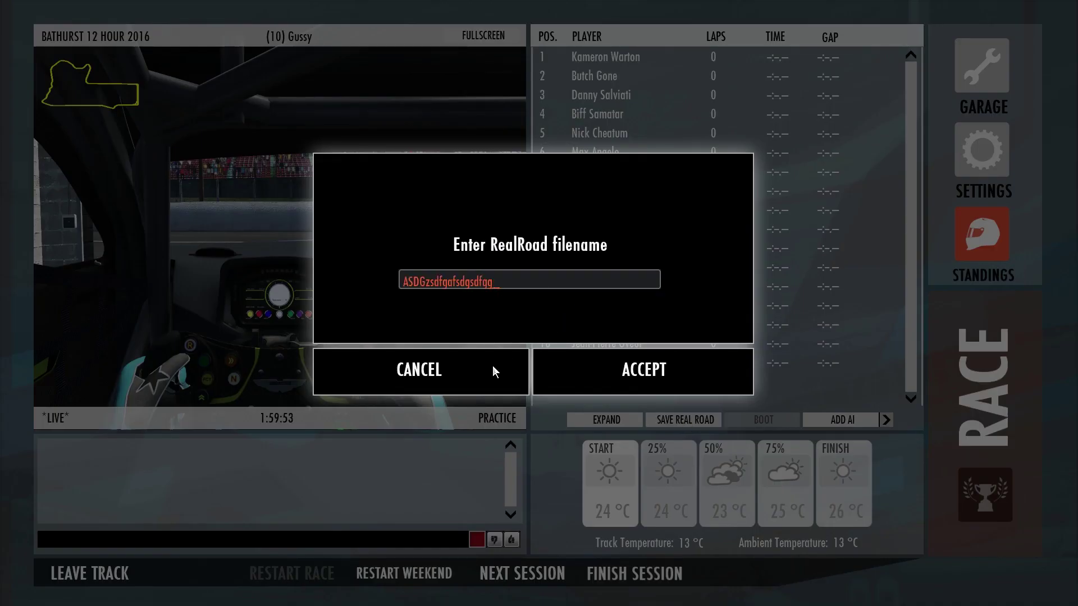
left_click(425, 370)
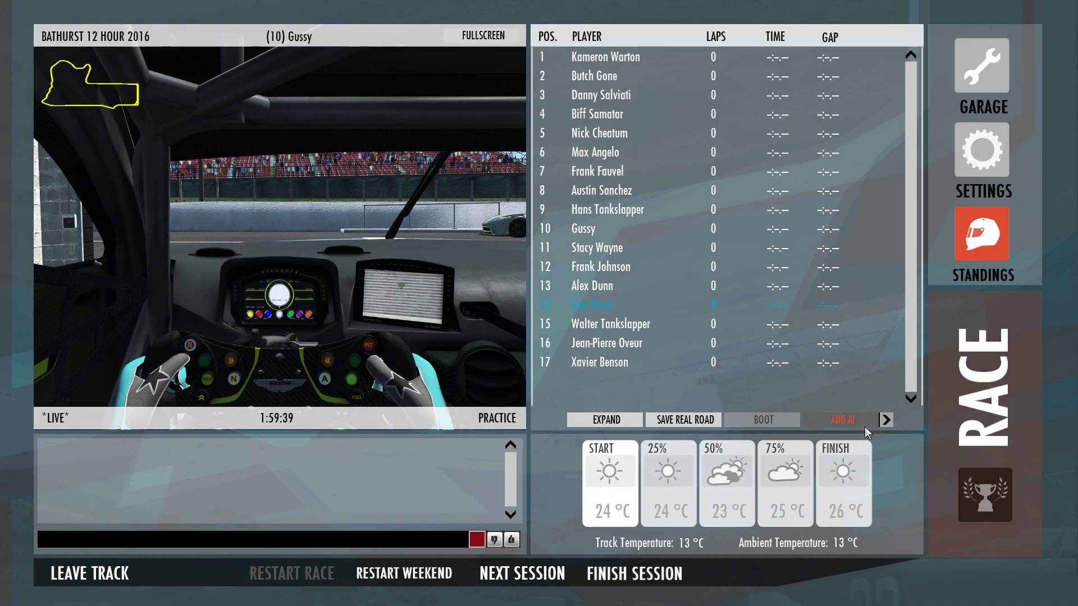
left_click(884, 420)
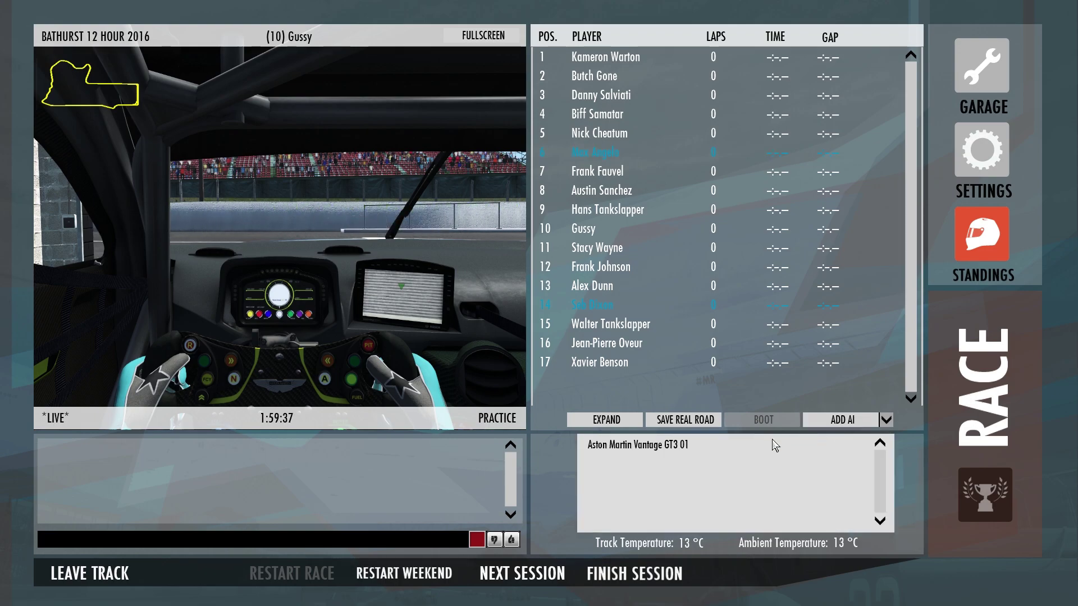
left_click(886, 421)
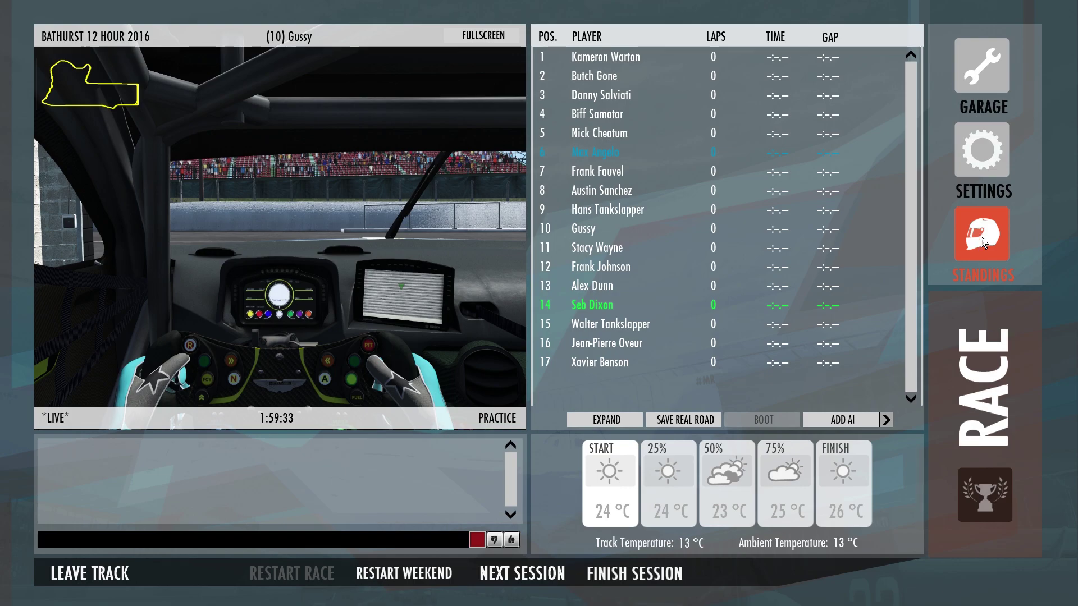
Step: Open Settings and browse the Controls, Audio and Difficulty tabs before returning to Display
left_click(987, 154)
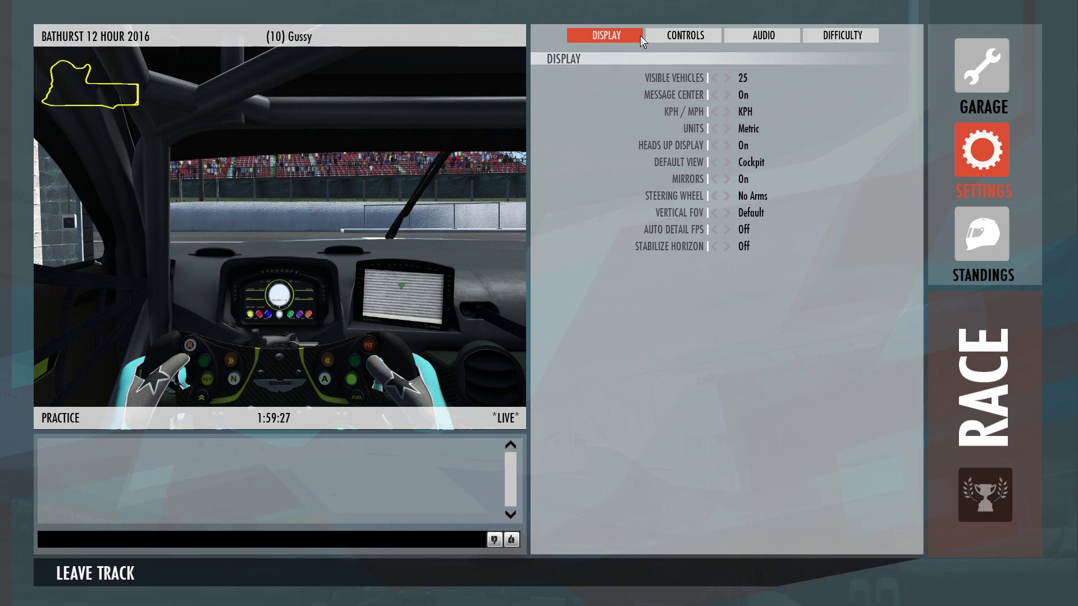
left_click(692, 37)
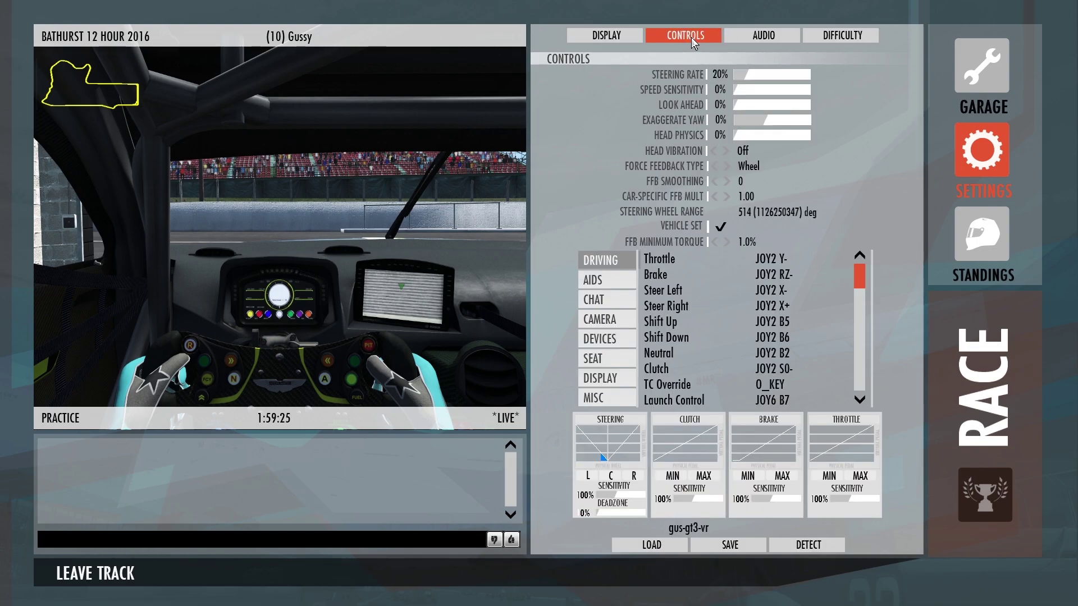
left_click(767, 37)
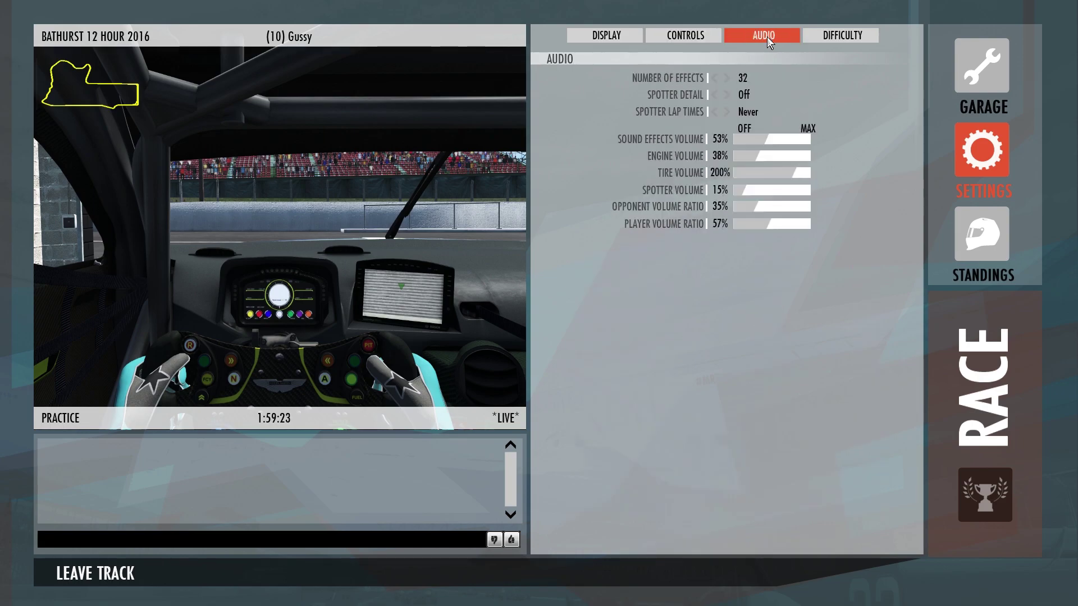
left_click(848, 33)
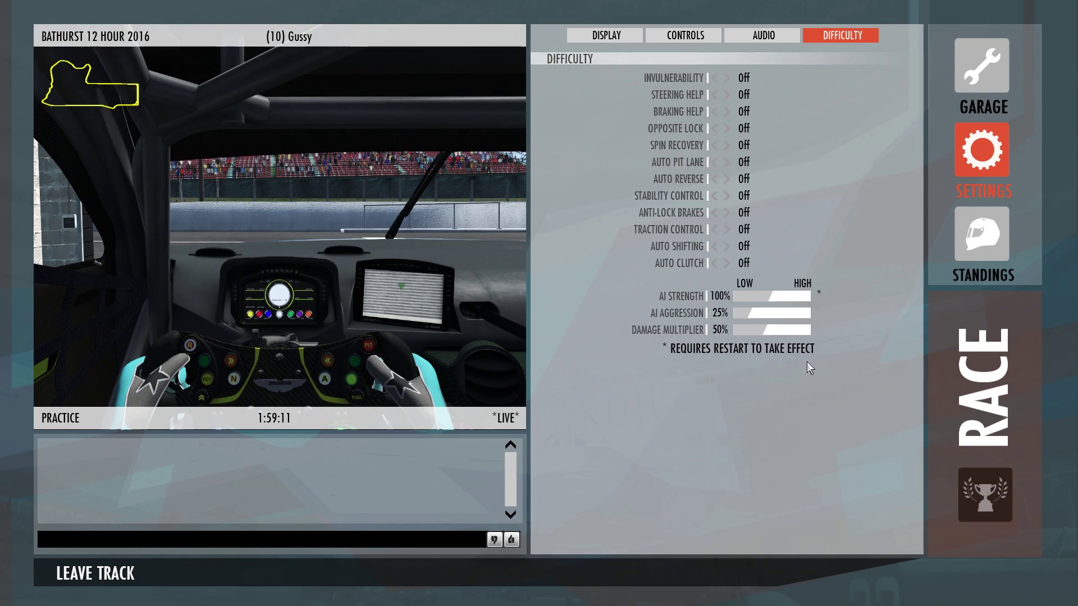
left_click(771, 33)
left_click(694, 35)
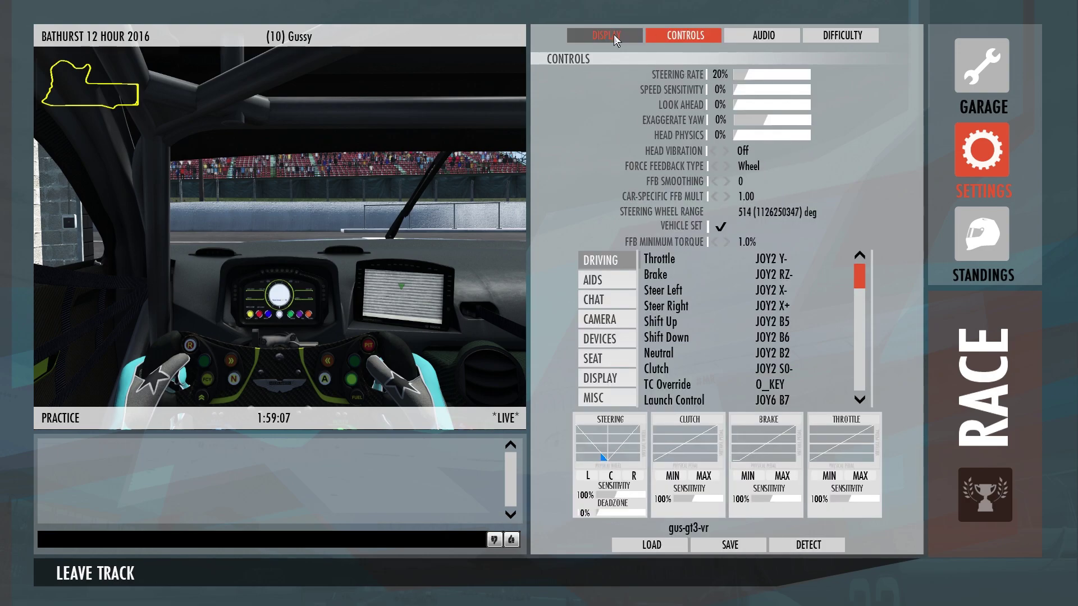
left_click(613, 35)
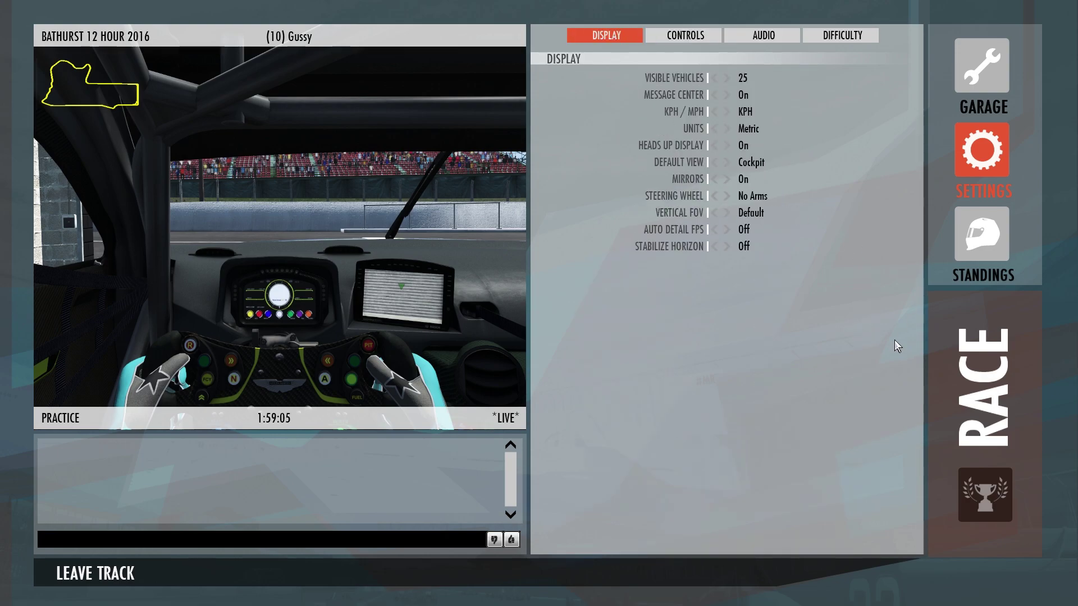
Step: Open the garage Setups page, type a note, and switch the list to all cars' setups
left_click(977, 78)
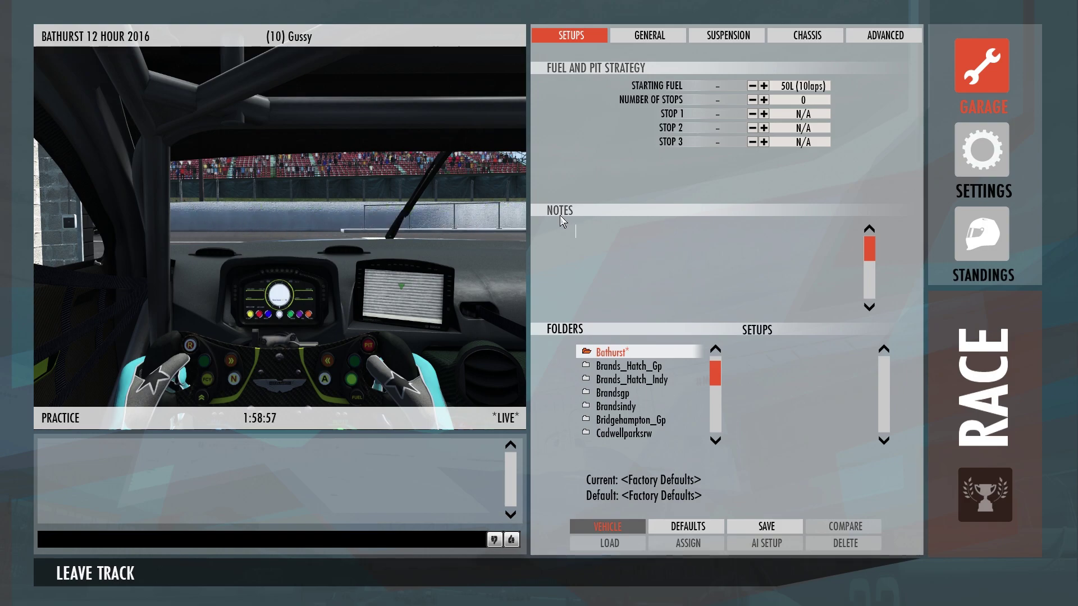
type("sdhhfhfghfghfgh")
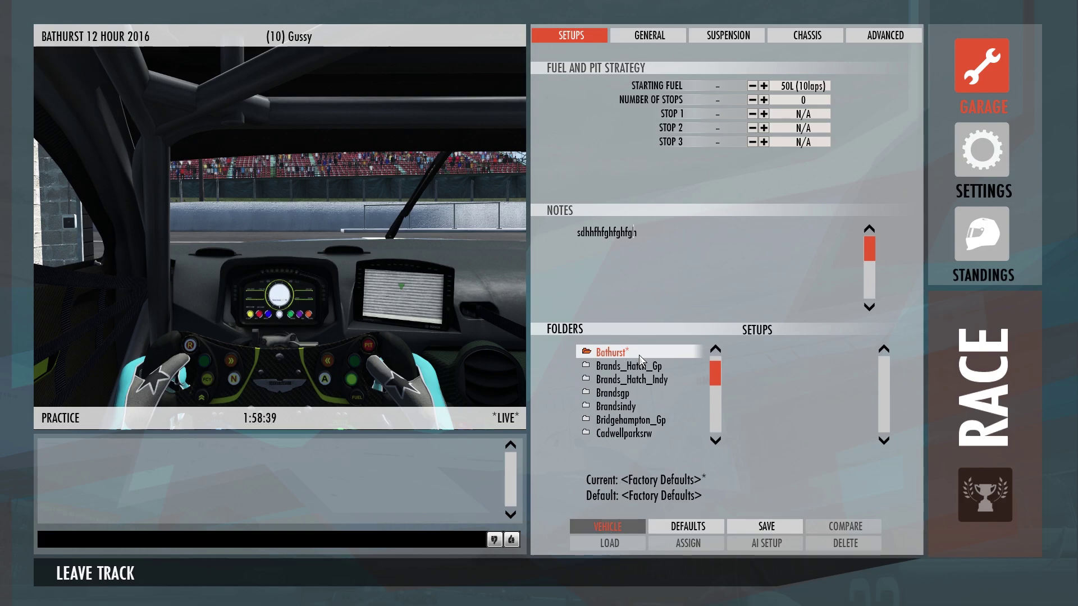
left_click(612, 526)
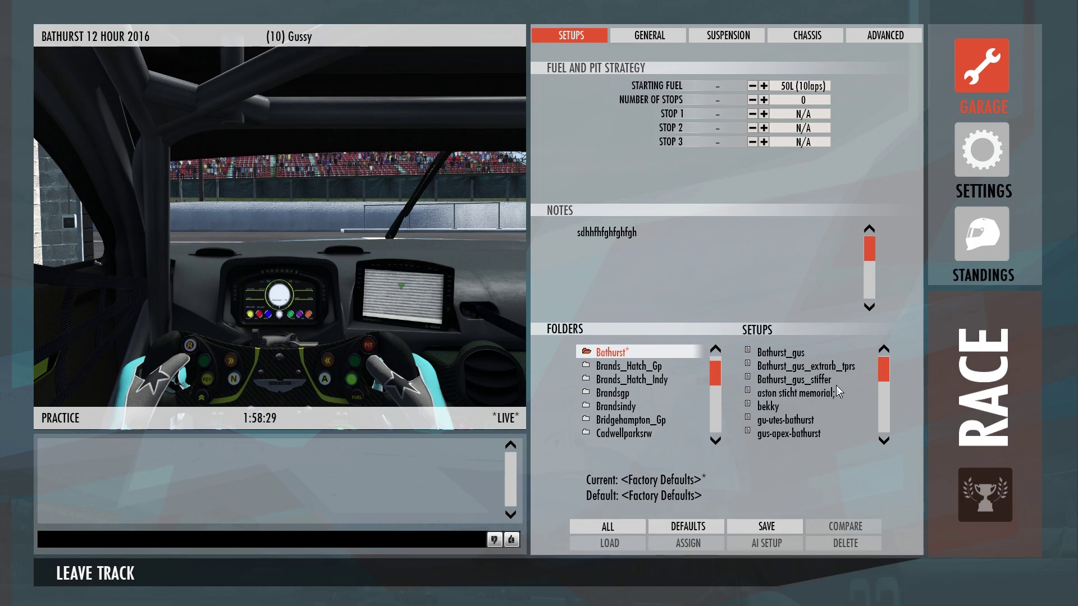
mouse_move(879, 364)
left_mouse_down()
mouse_move(886, 427)
mouse_move(884, 369)
left_mouse_up()
scroll(796, 412, "down", 5)
scroll(796, 430, "up", 4)
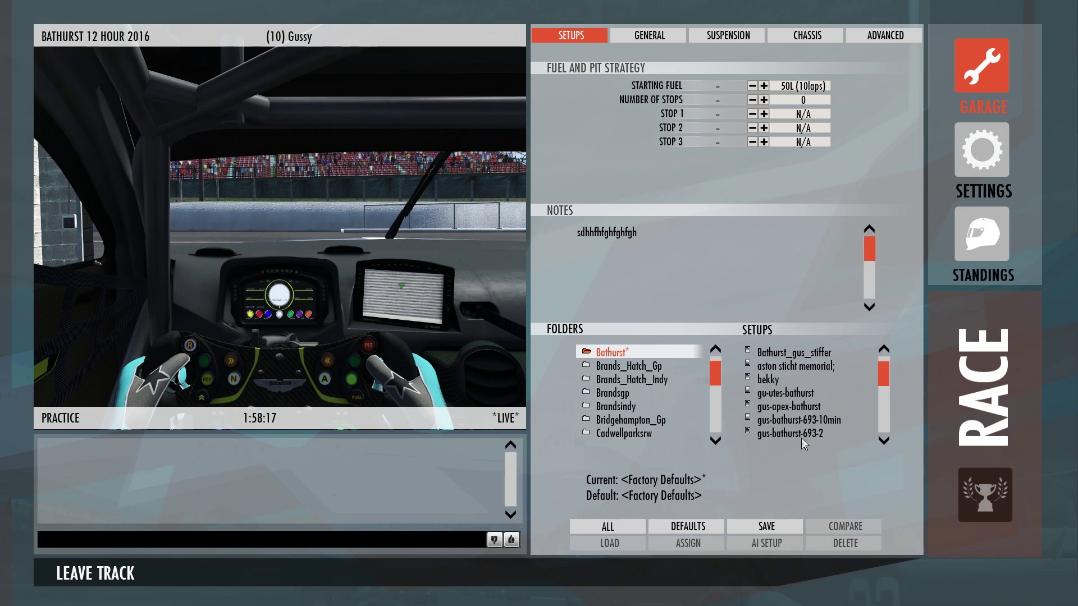
scroll(801, 386, "up", 2)
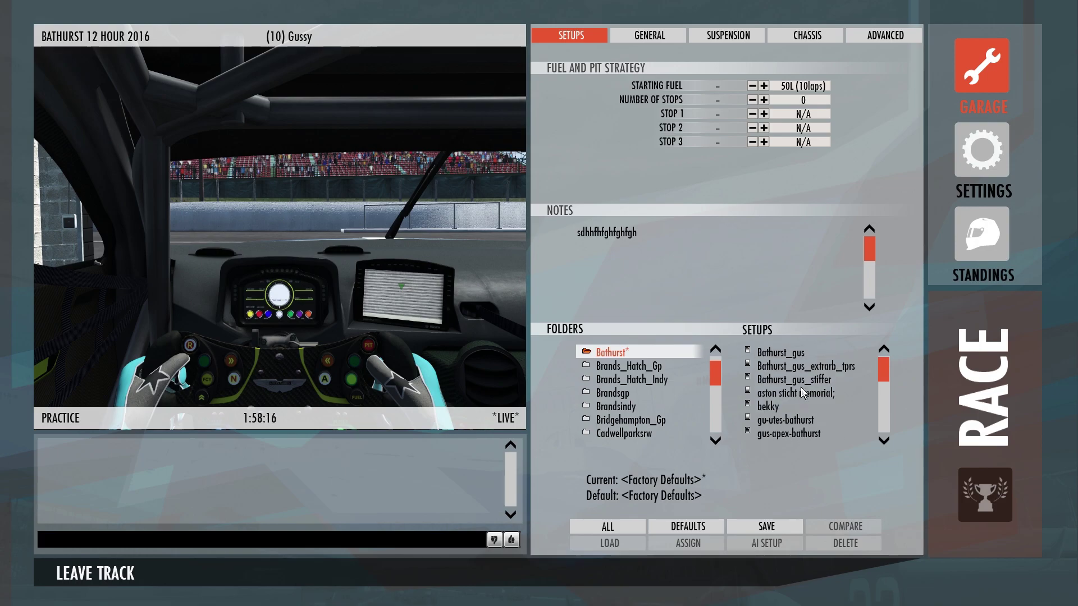
Step: Filter setups back to this vehicle only and browse the Folders list
left_click(611, 526)
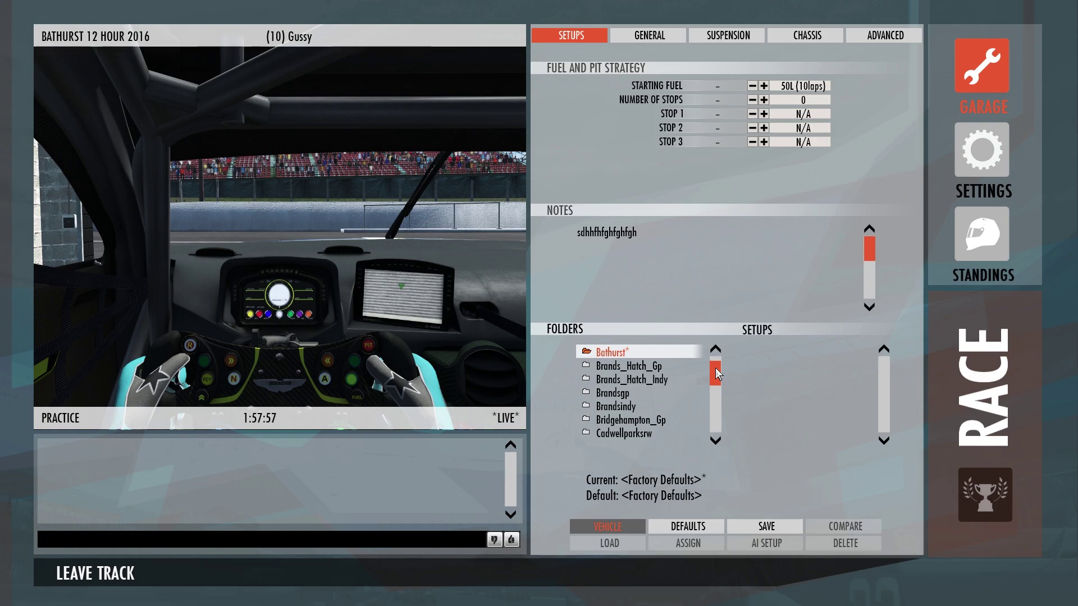
left_click_drag(715, 368, 719, 405)
scroll(620, 404, "up", 3)
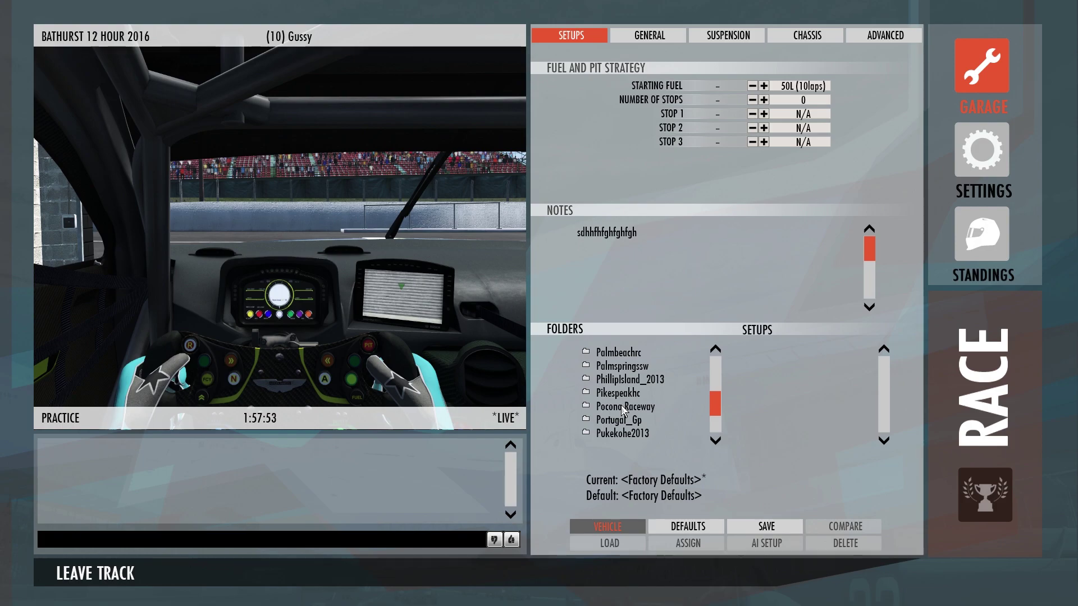
scroll(622, 411, "down", 10)
scroll(622, 411, "up", 1)
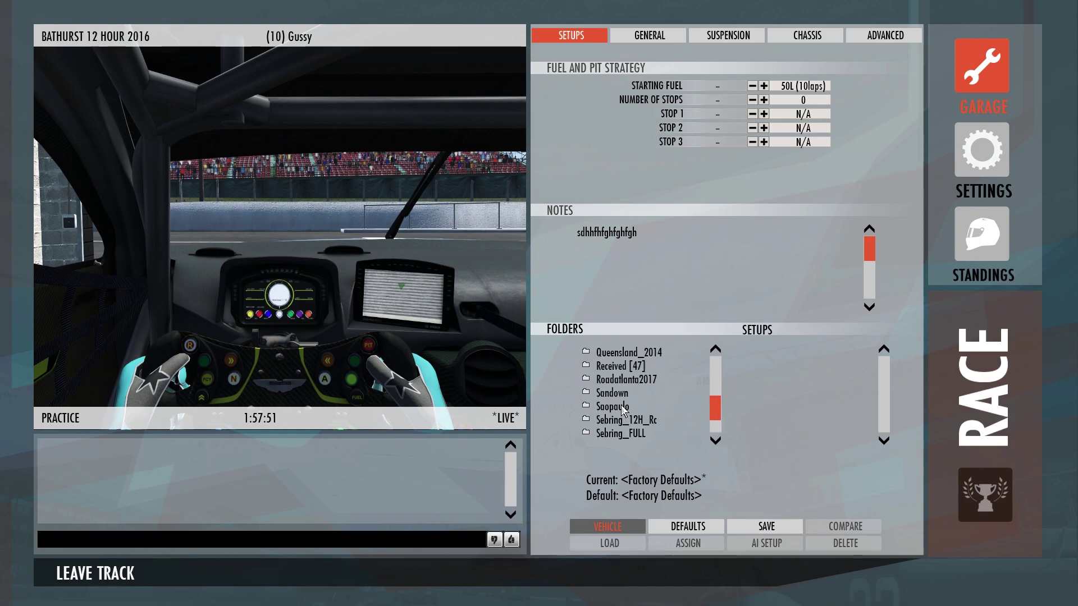
Step: Open the Received [47] folder and list its setups for all vehicles
left_click(610, 366)
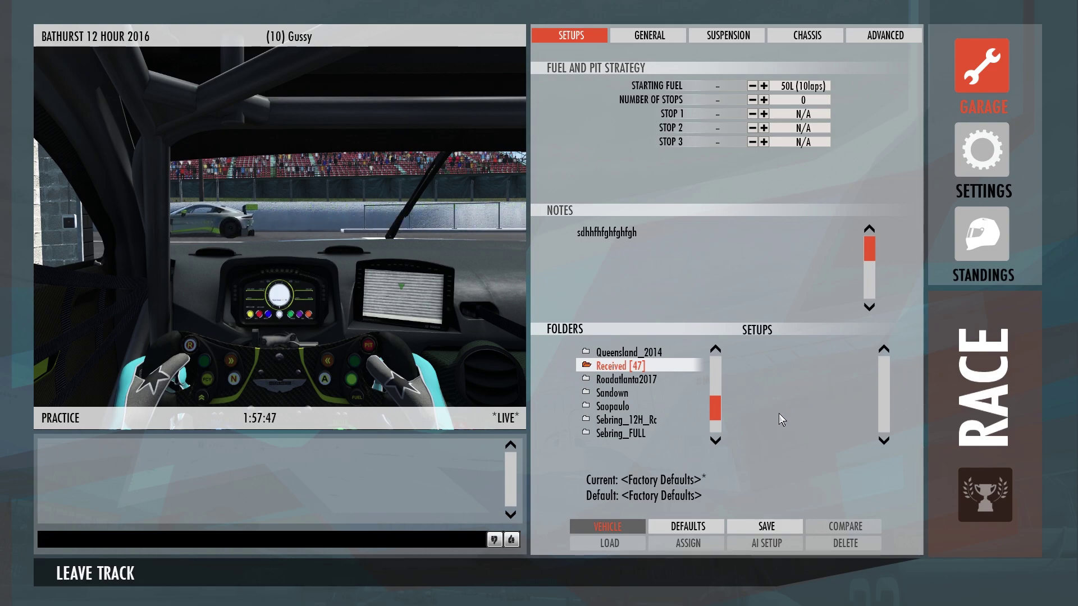
left_click(612, 526)
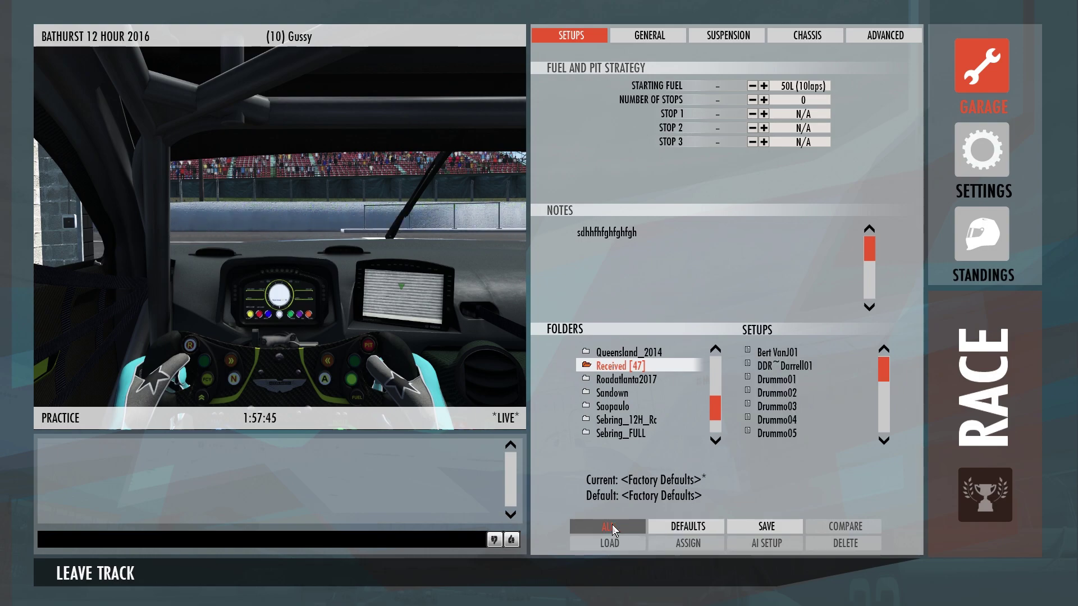
scroll(764, 416, "down", 8)
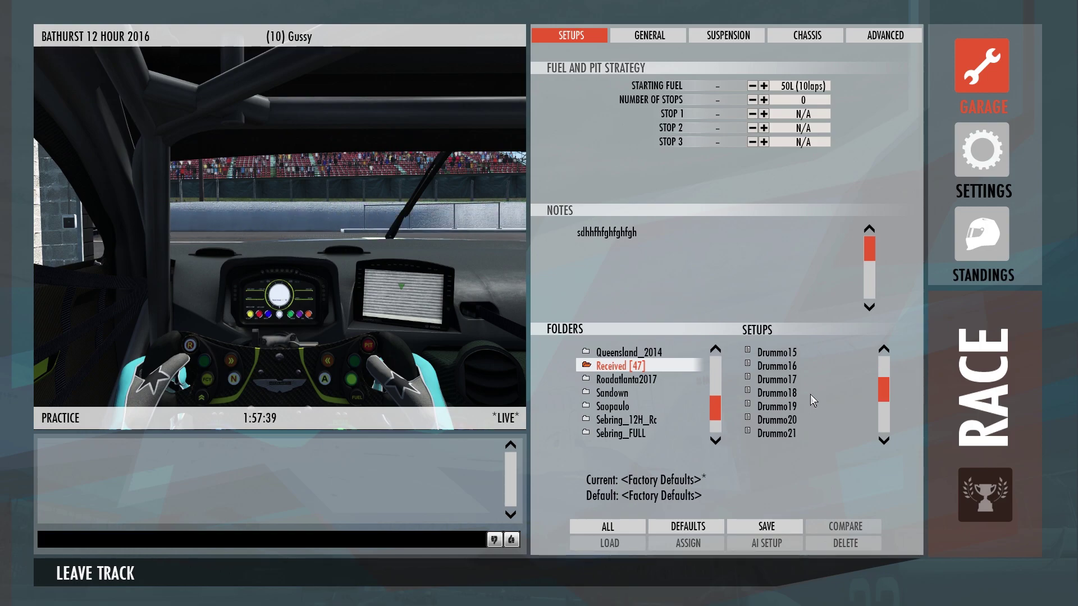
scroll(811, 399, "down", 10)
scroll(814, 417, "down", 8)
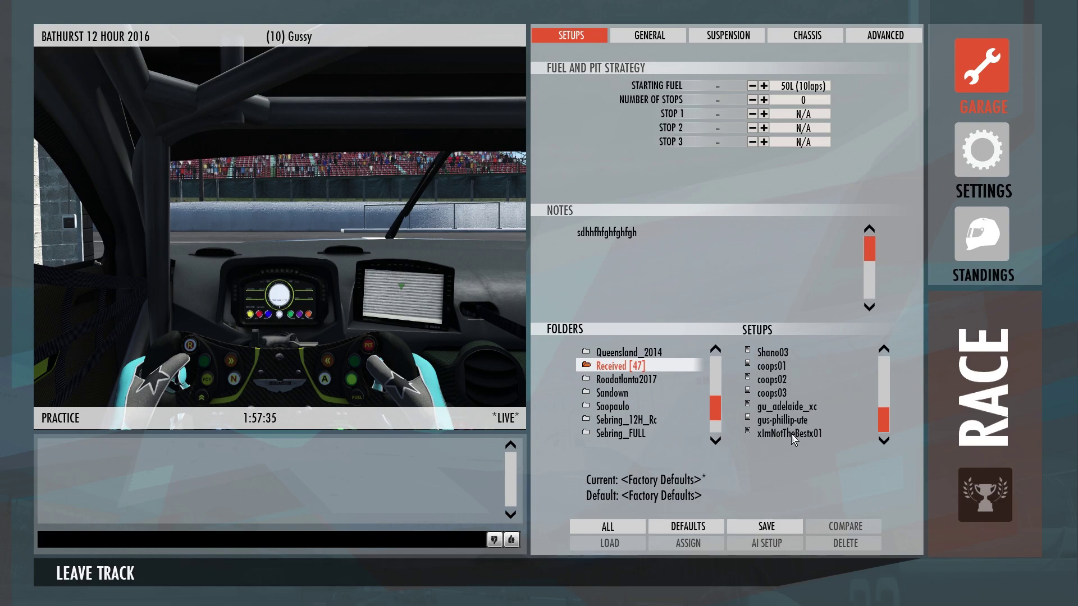
scroll(801, 380, "up", 5)
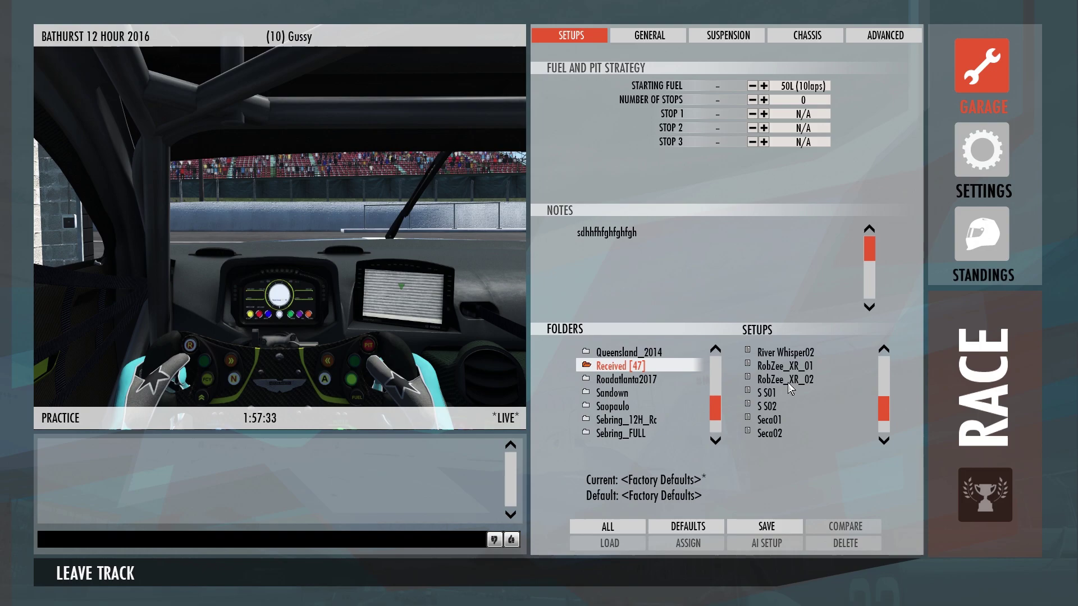
scroll(788, 386, "up", 8)
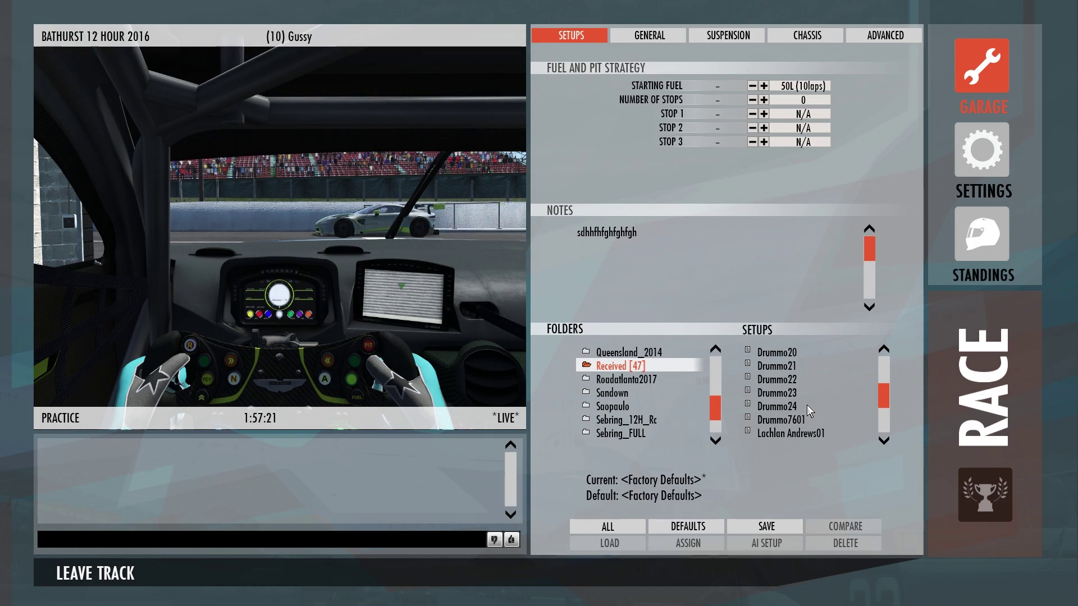
Step: Load the received Drummo24 setup as current, then open the Bathurst folder
left_click(775, 408)
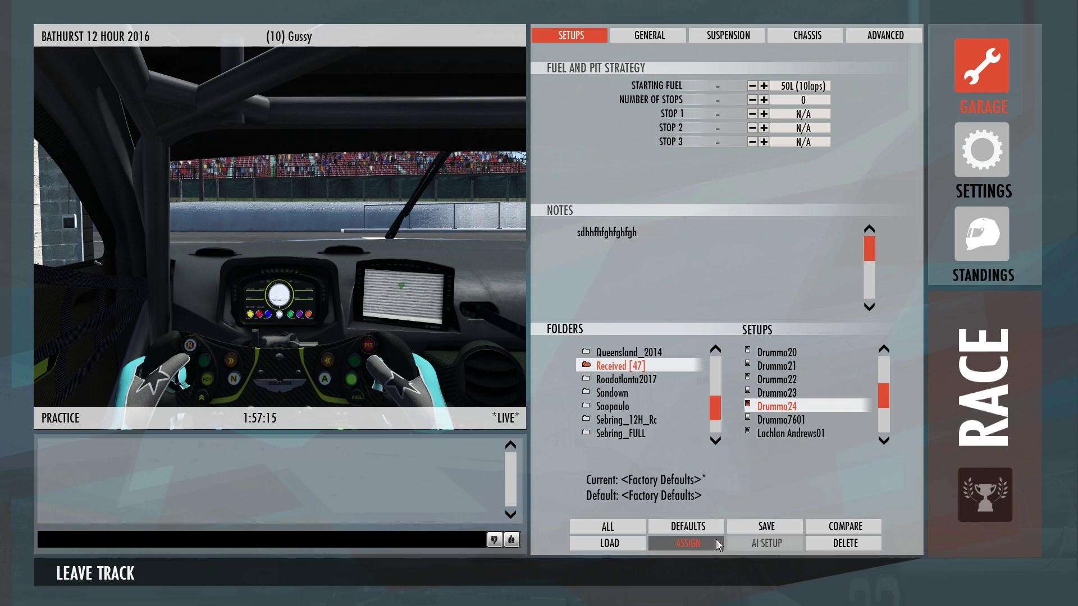
left_click(610, 544)
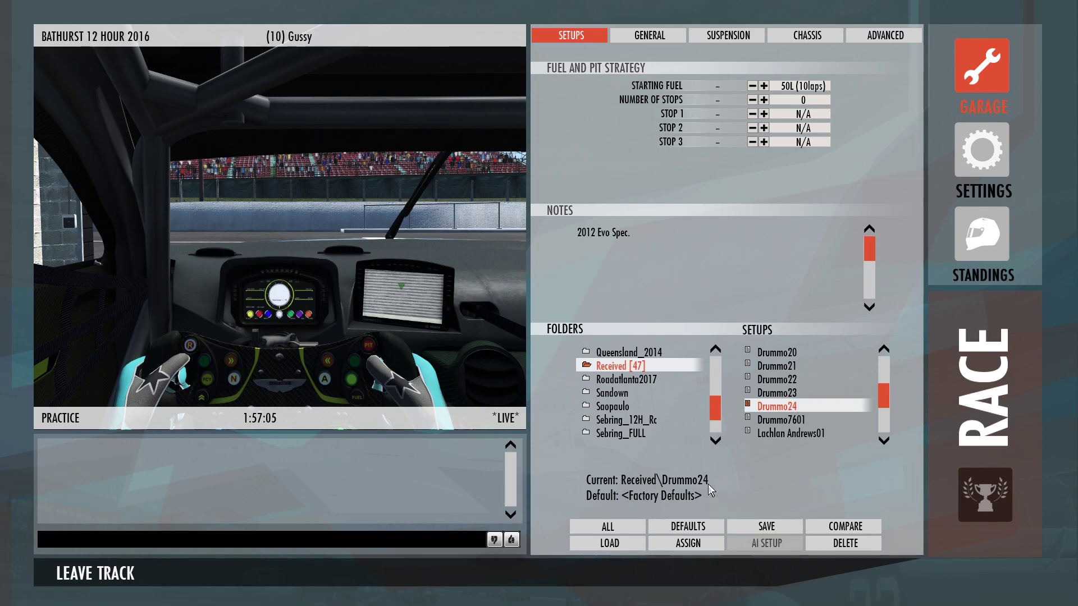
left_click_drag(718, 407, 716, 374)
scroll(620, 394, "up", 3)
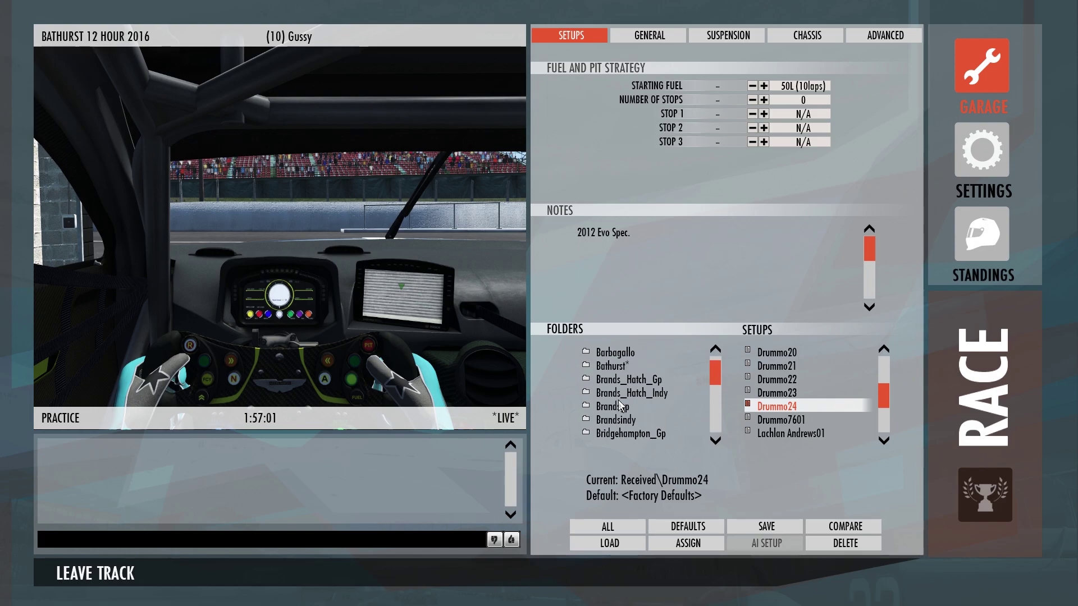
left_click(612, 366)
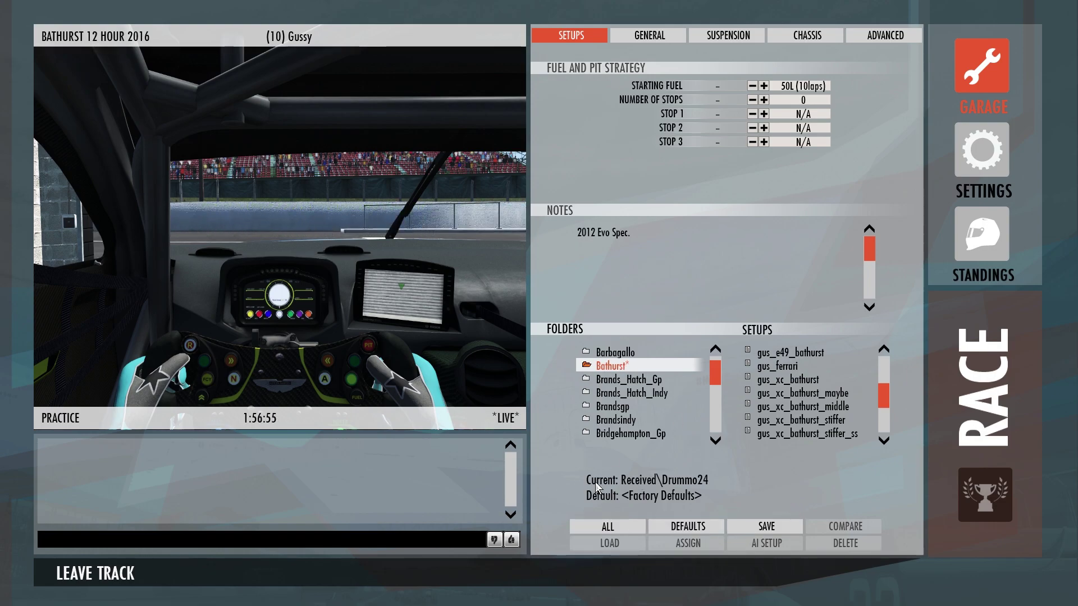
Step: Save the loaded setup into the Bathurst folder as 'shit set up'
left_click(761, 526)
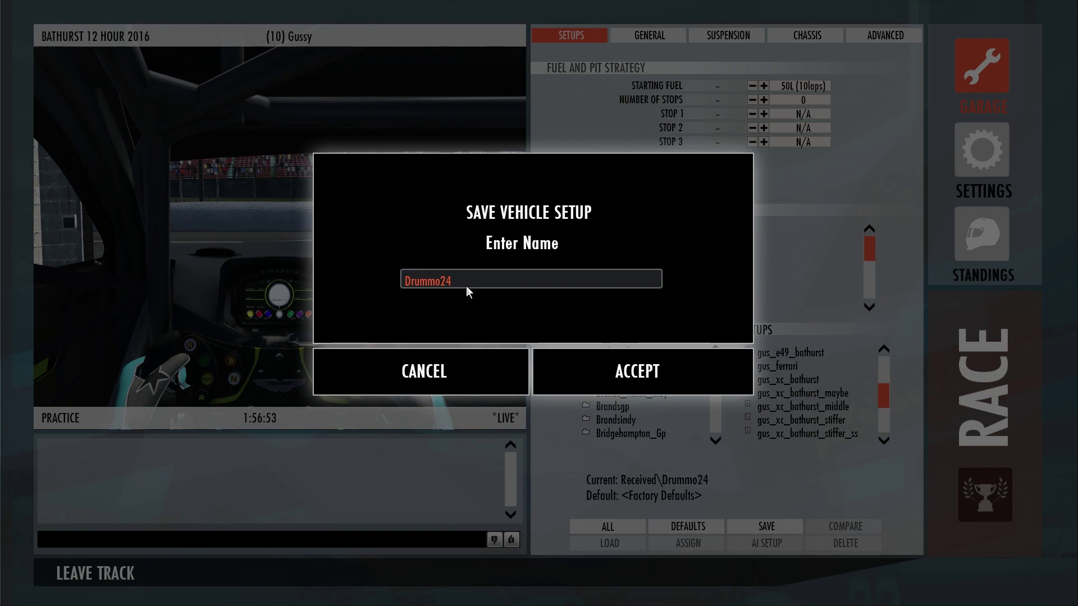
key("BackSpace")
key("BackSpace")
key("BackSpace")
key("BackSpace")
key("BackSpace")
key("BackSpace")
key("BackSpace")
key("BackSpace")
type("shit")
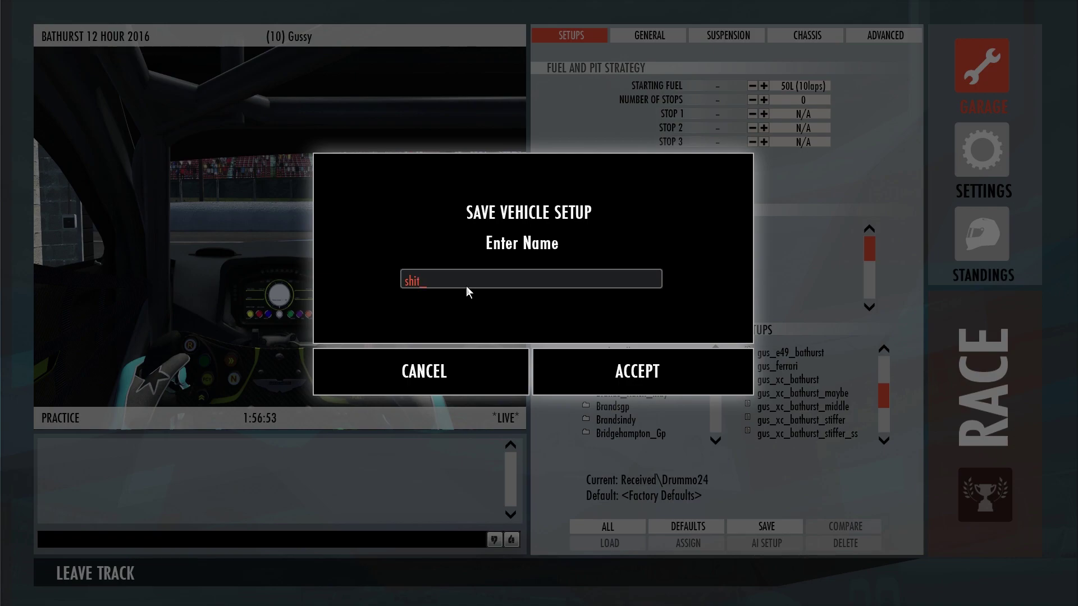
type(" set up")
left_click(638, 371)
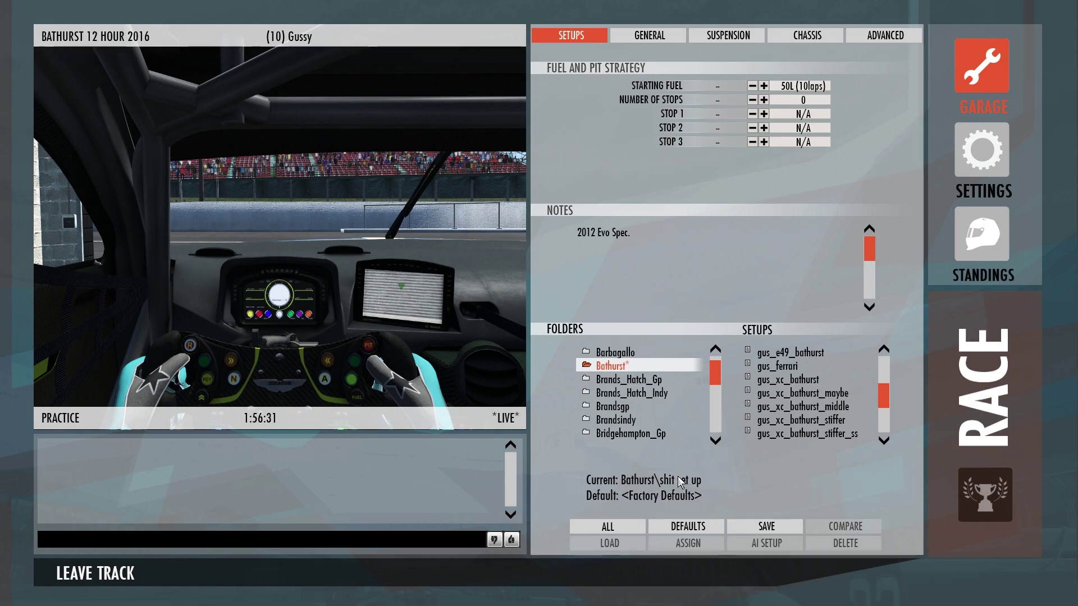
Step: Assign 'shit set up' as this vehicle's default setup and compare it with current values
left_click(612, 527)
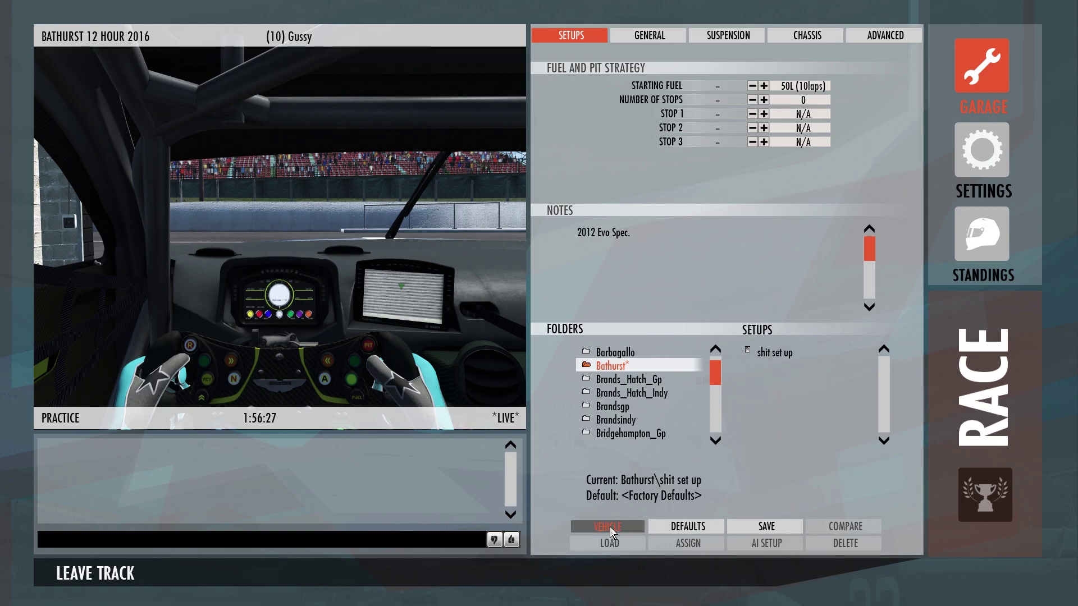
left_click(772, 354)
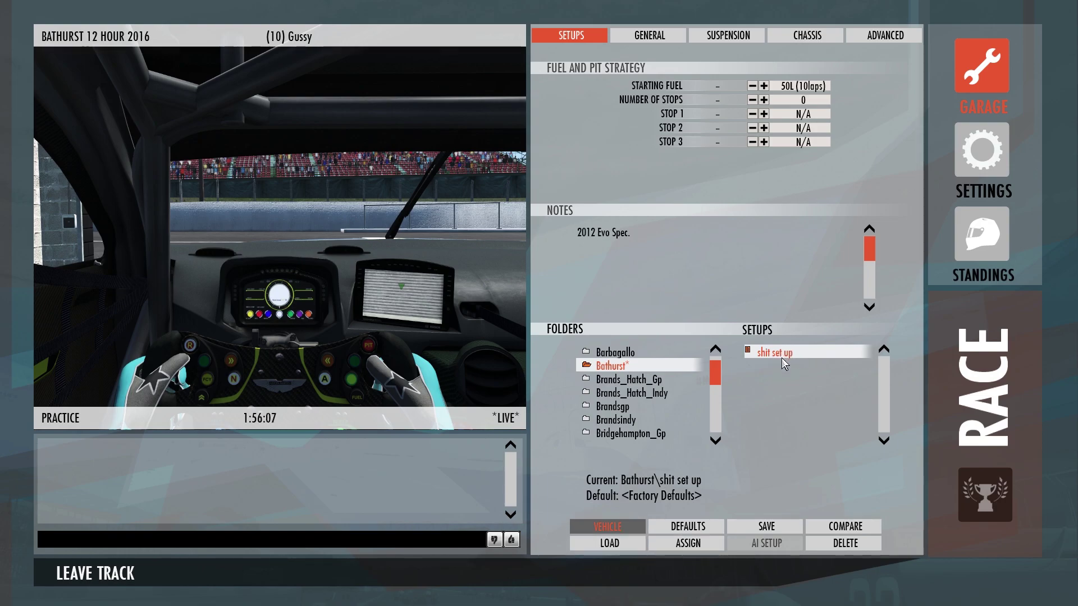
left_click(688, 542)
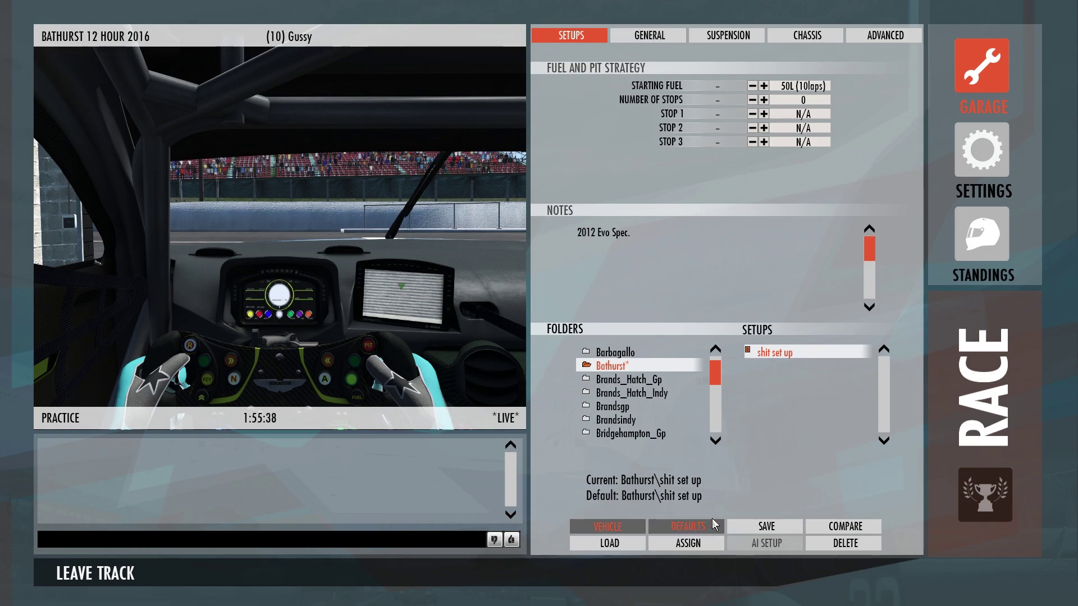
left_click(847, 528)
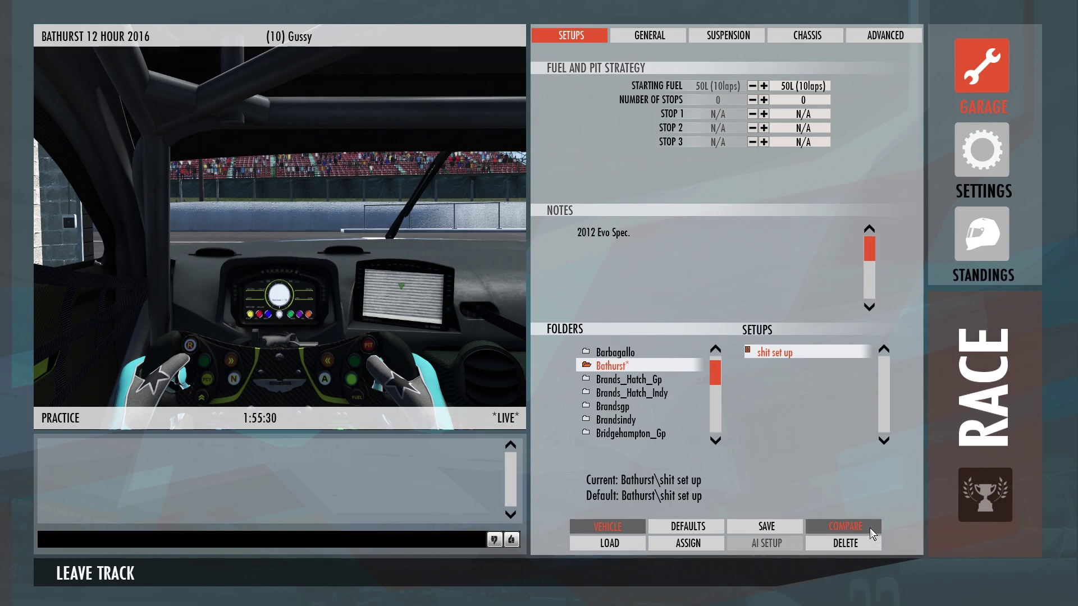
left_click(657, 35)
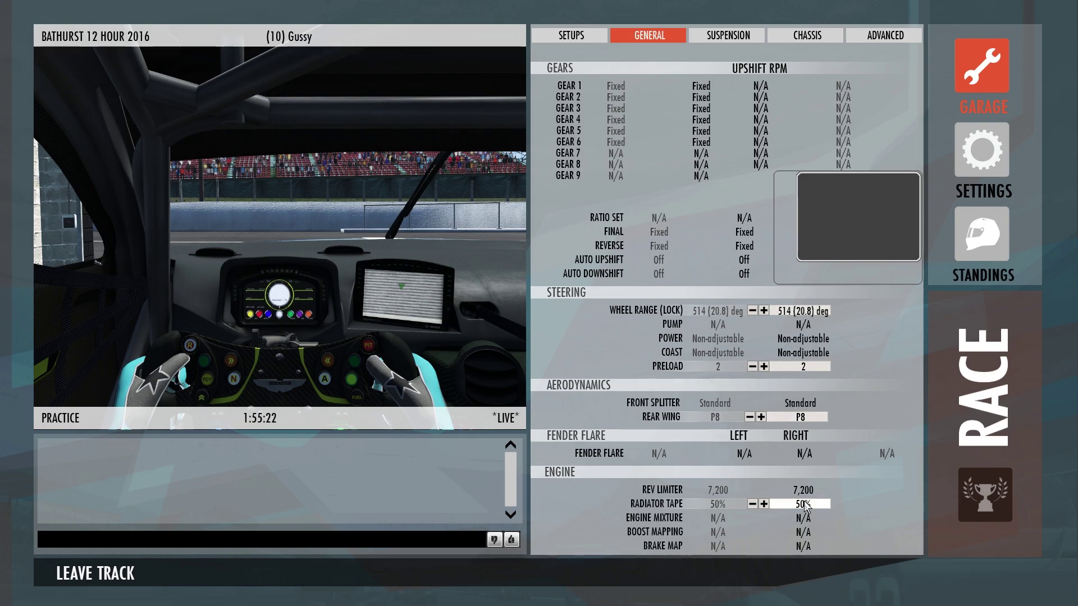
left_click(729, 38)
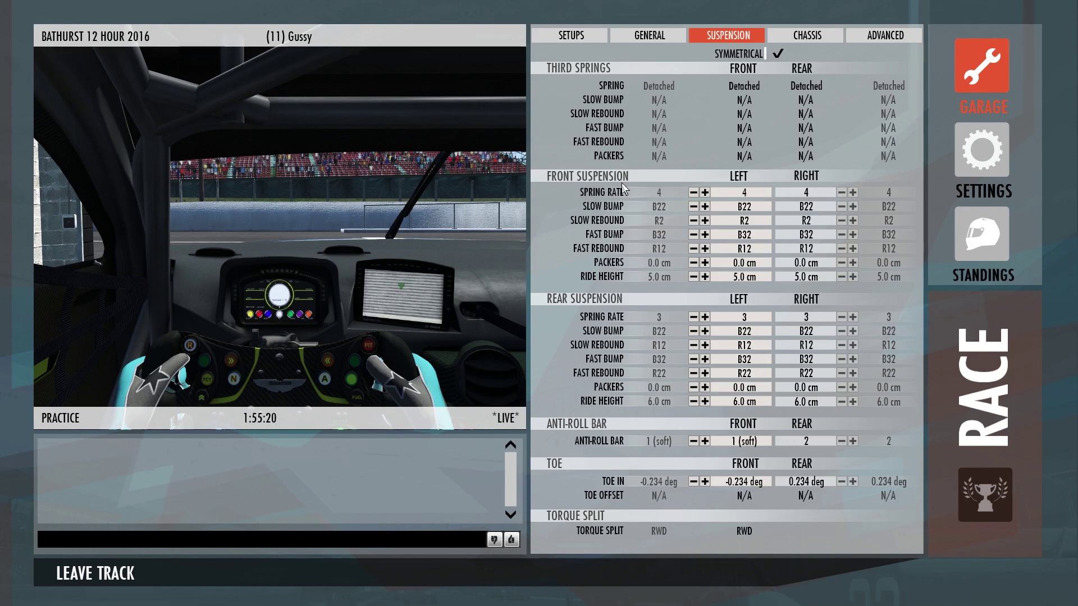
left_click(809, 37)
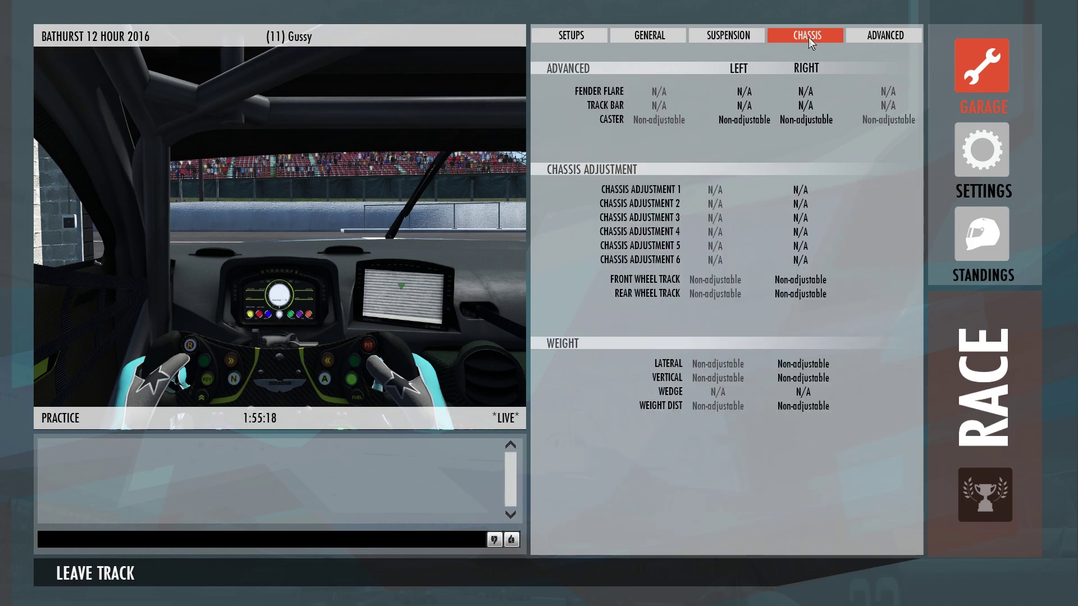
left_click(892, 36)
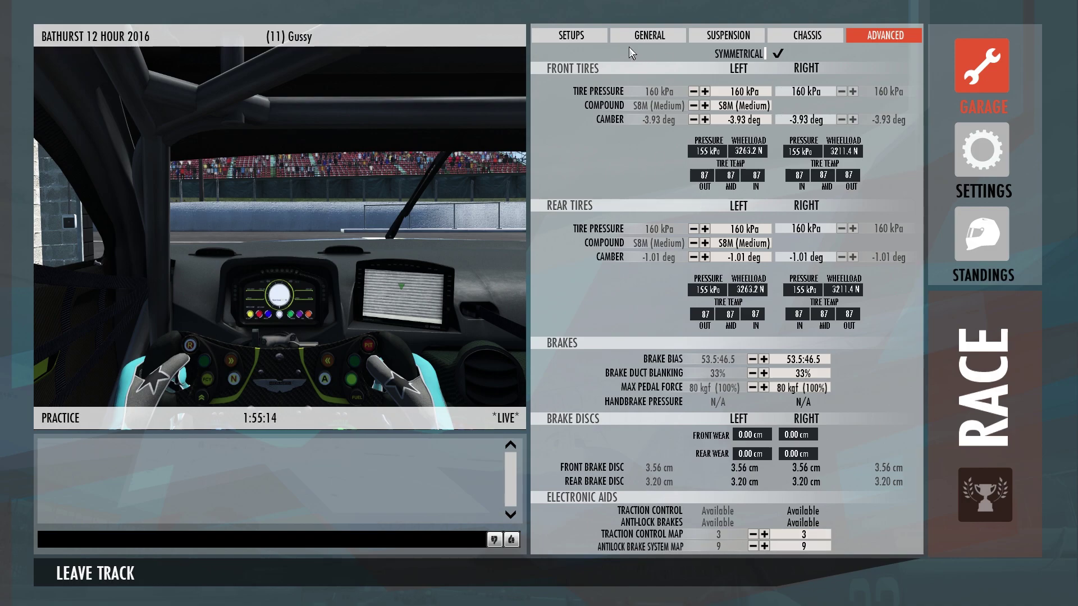
left_click(580, 35)
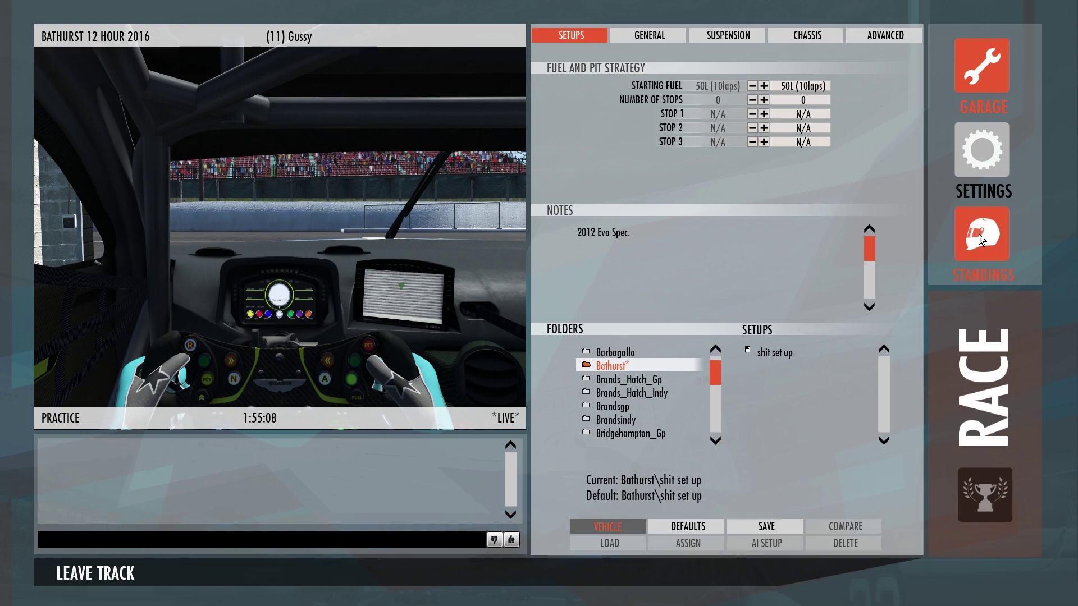
Step: Visit Settings, return to the Garage, then switch to the session Standings
left_click(986, 153)
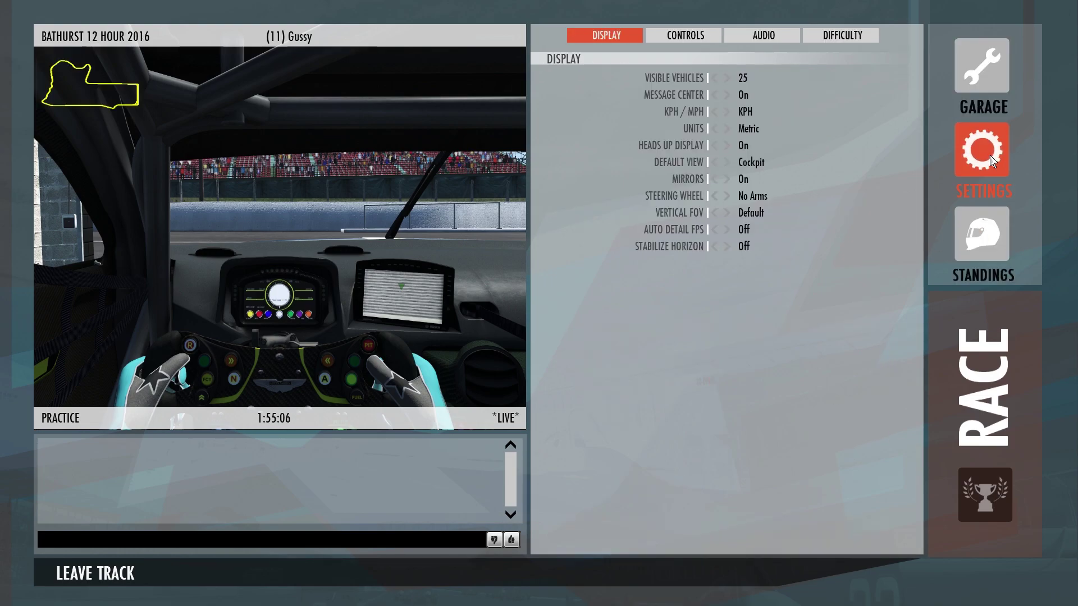
left_click(986, 72)
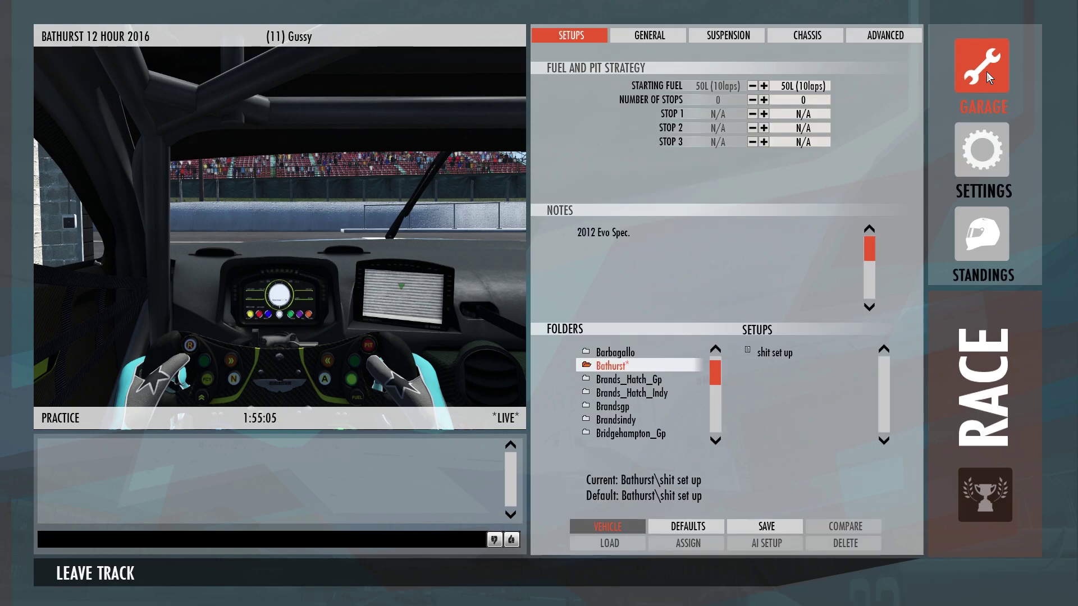
left_click(986, 241)
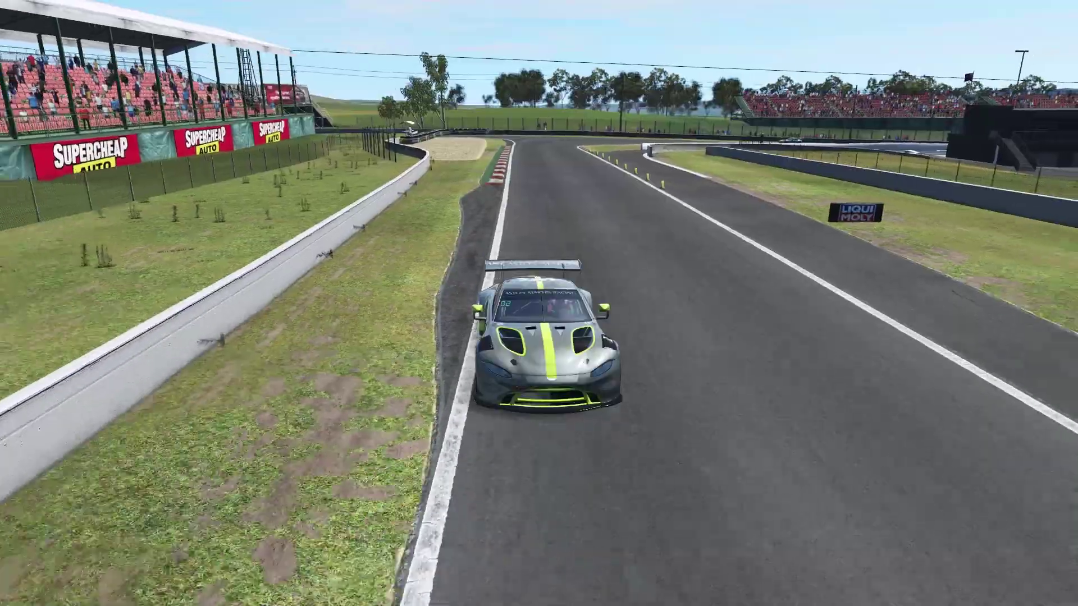